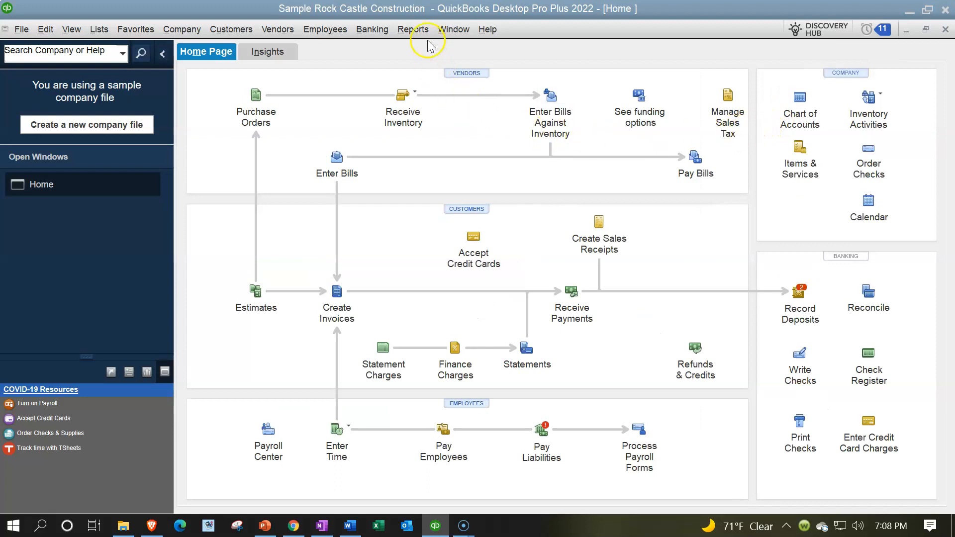
- Run the standard Balance Sheet report for the company
{"action": "left_click", "coordinate": [412, 28]}
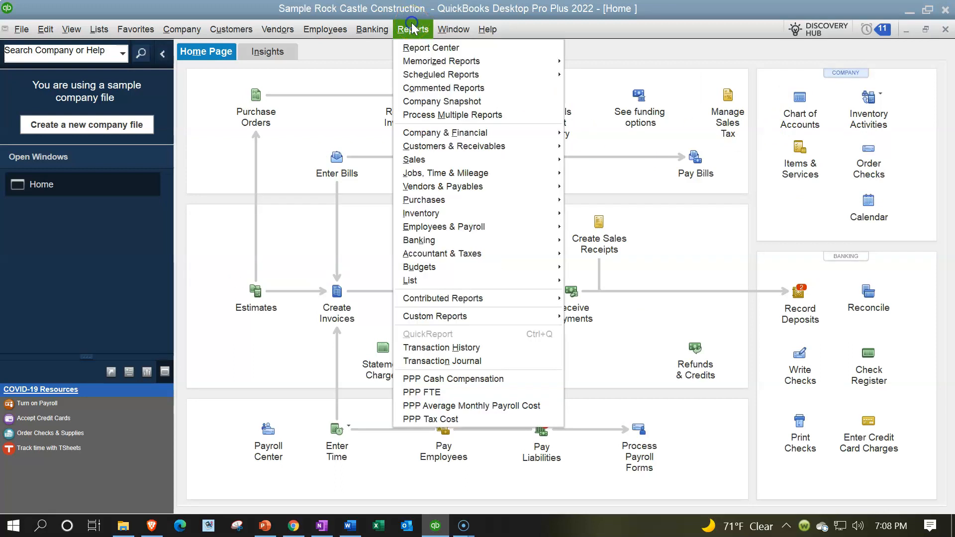
{"action": "mouse_move", "coordinate": [467, 133]}
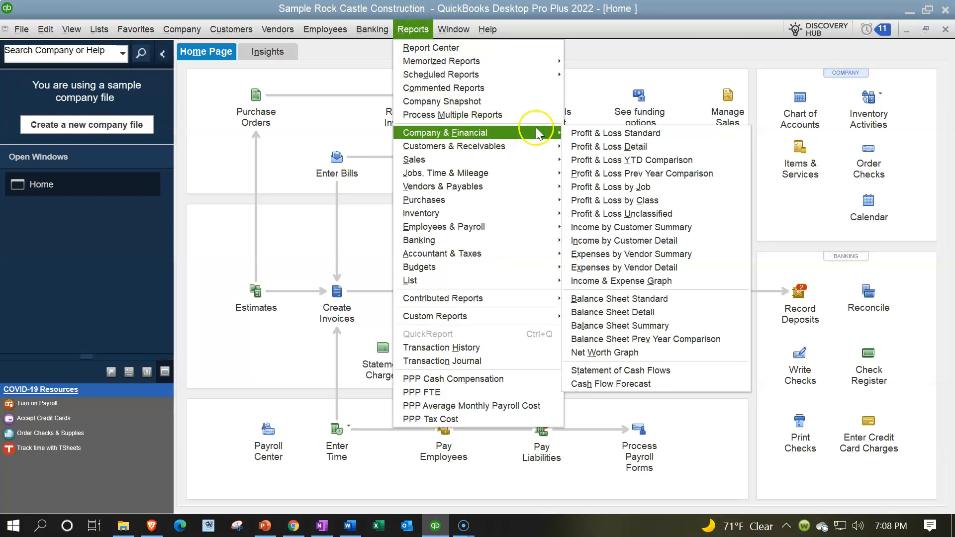
{"action": "left_click", "coordinate": [621, 299]}
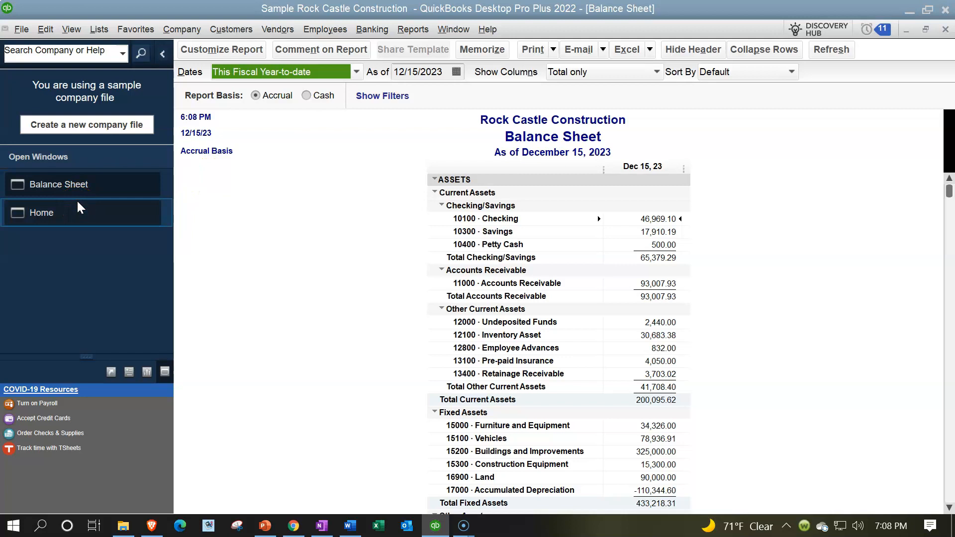
{"action": "left_click", "coordinate": [90, 195]}
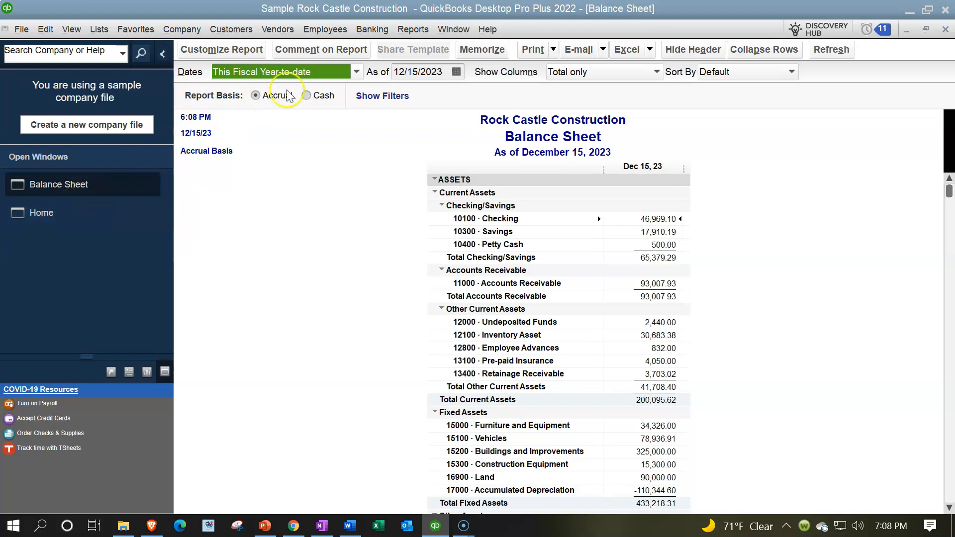
- Run the standard Profit & Loss report with its start date set to 01/01/2023
{"action": "left_click", "coordinate": [407, 30]}
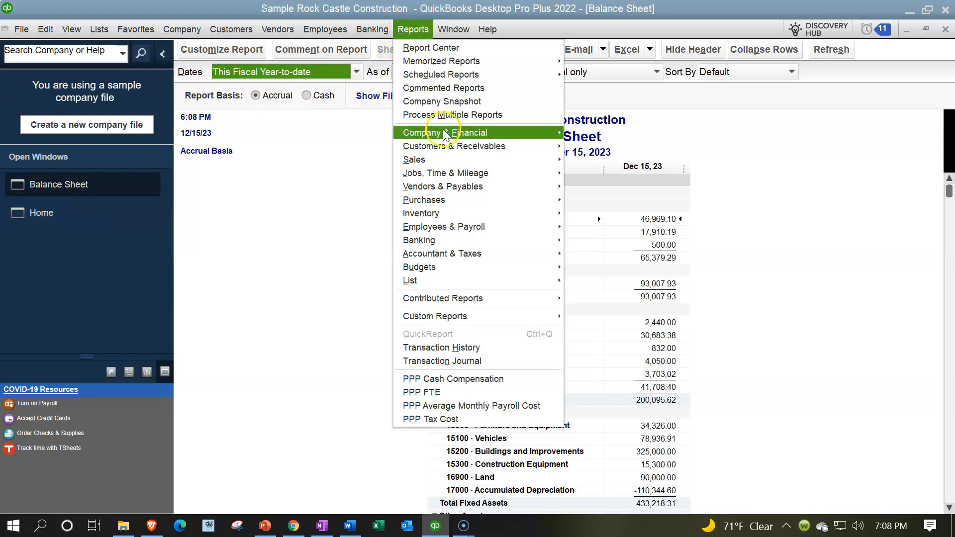
{"action": "left_click", "coordinate": [500, 132]}
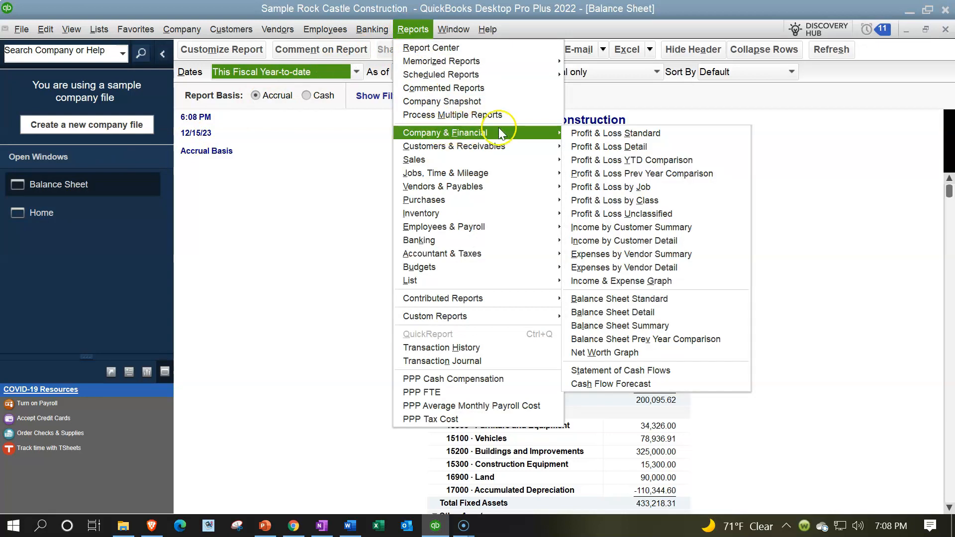
{"action": "left_click", "coordinate": [586, 133]}
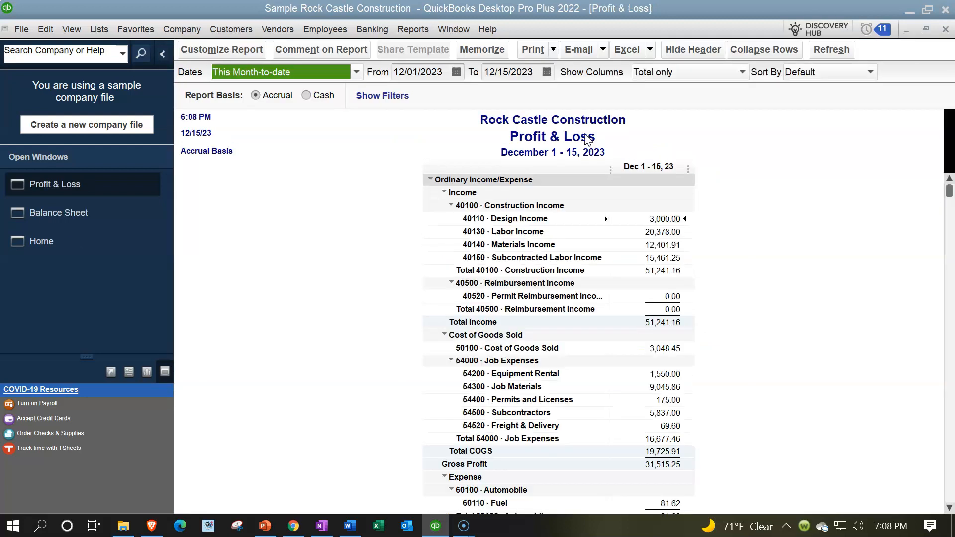
{"action": "left_click", "coordinate": [406, 70]}
{"action": "key", "text": "BackSpace"}
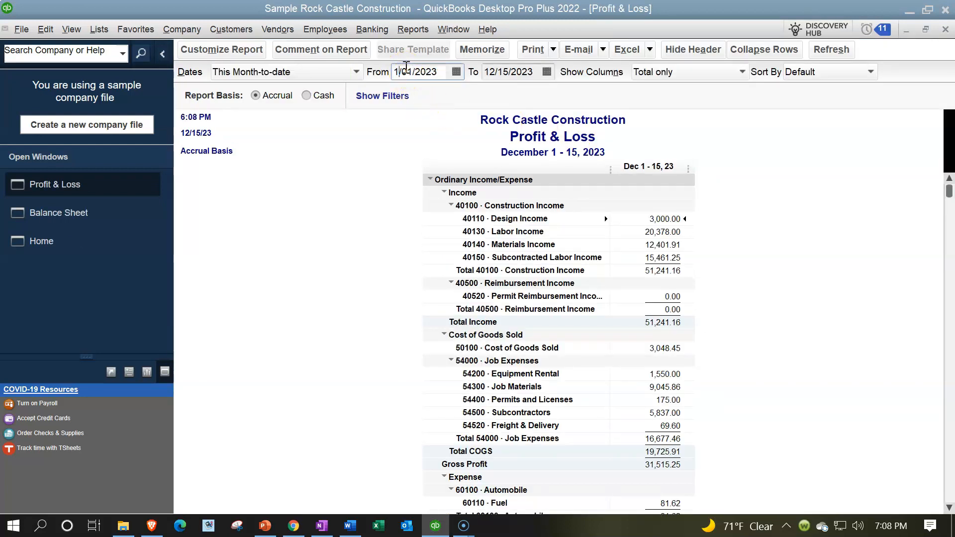
{"action": "key", "text": "Tab"}
{"action": "key", "text": "Tab"}
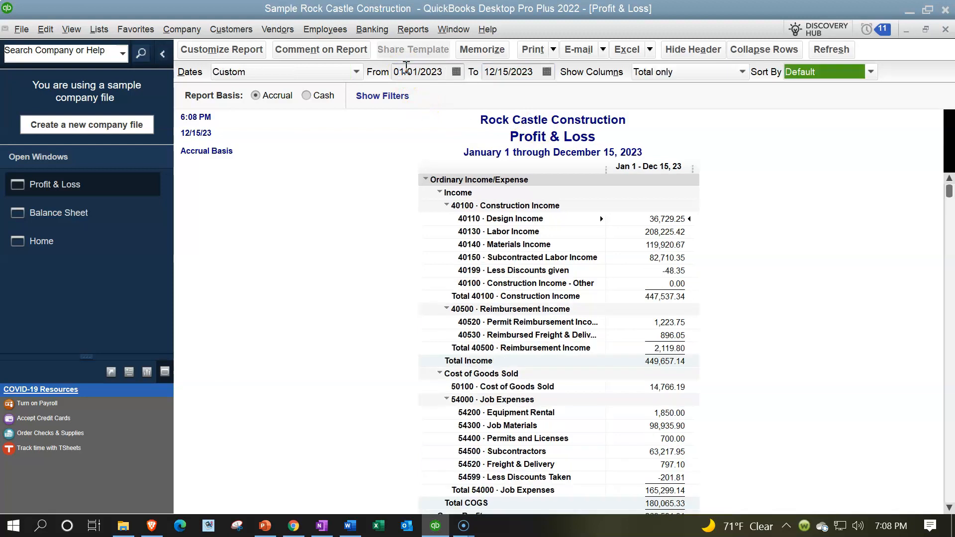
{"action": "left_click", "coordinate": [793, 256]}
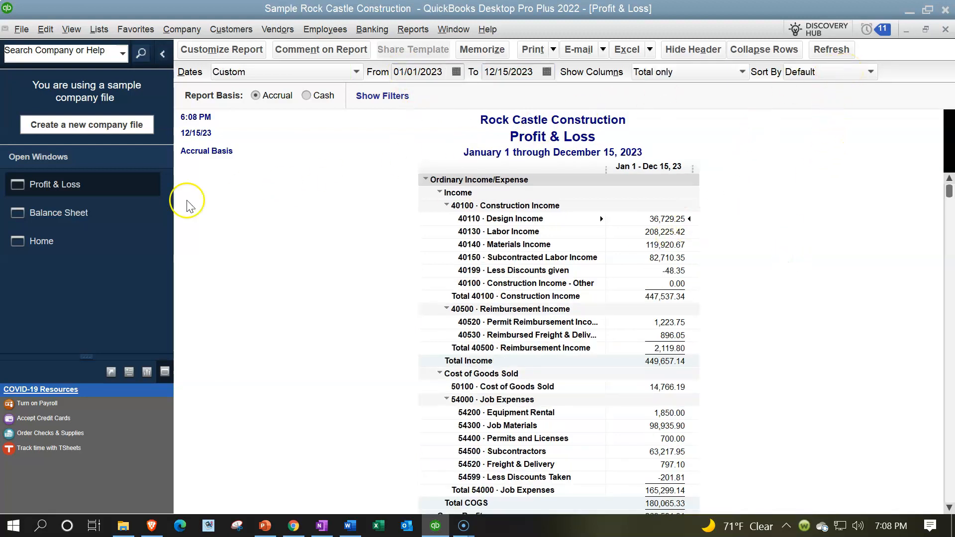
- Return to the Home page and review the company preferences for Items & Inventory, closing them without changes
{"action": "left_click", "coordinate": [72, 242]}
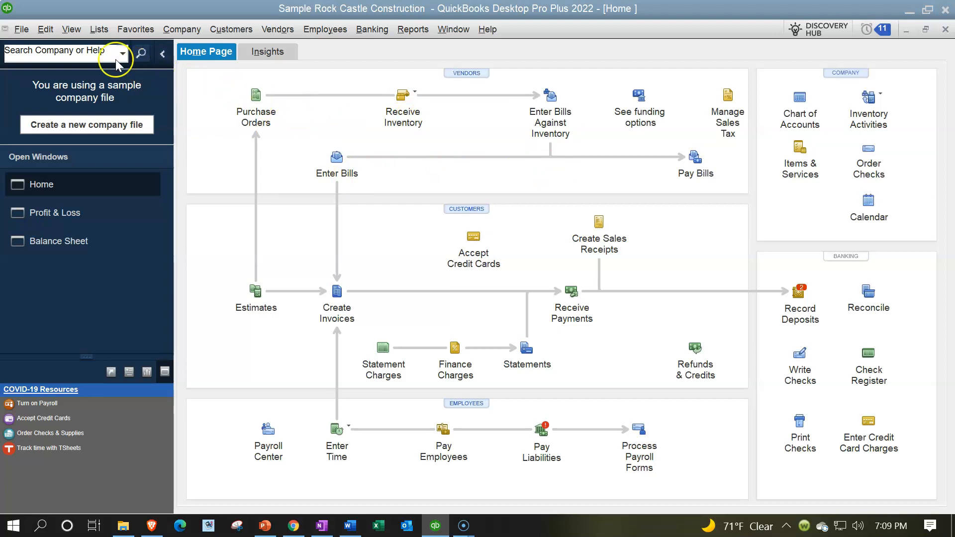
{"action": "left_click", "coordinate": [52, 32]}
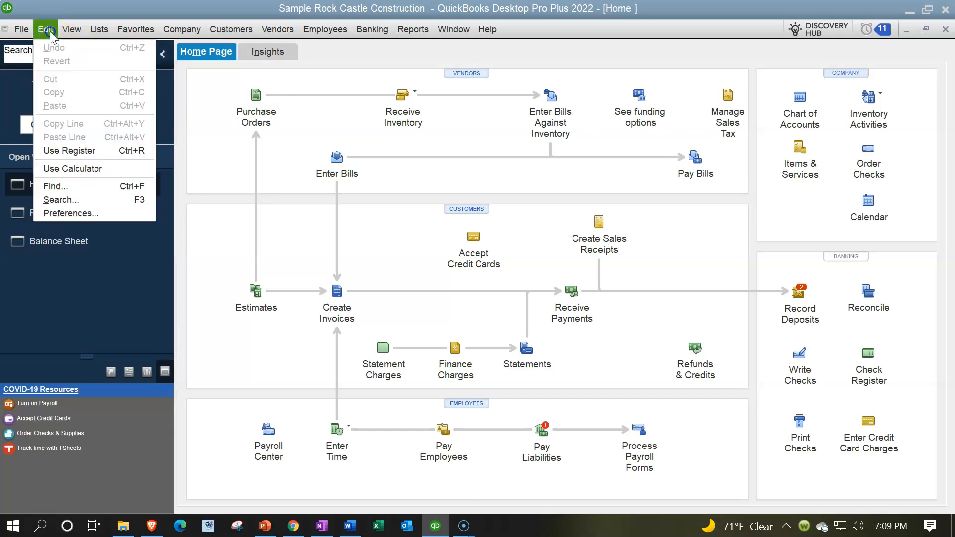
{"action": "left_click", "coordinate": [84, 215]}
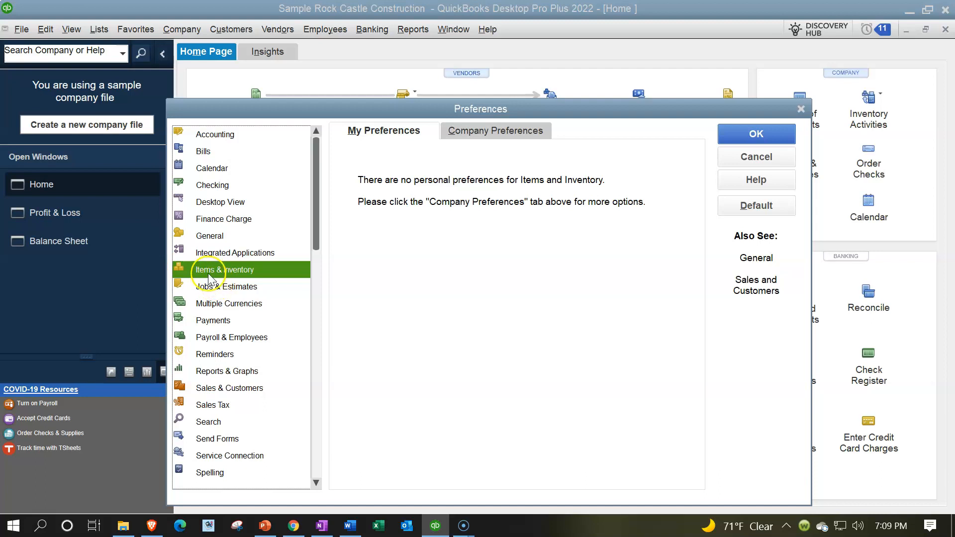
{"action": "left_click", "coordinate": [477, 133]}
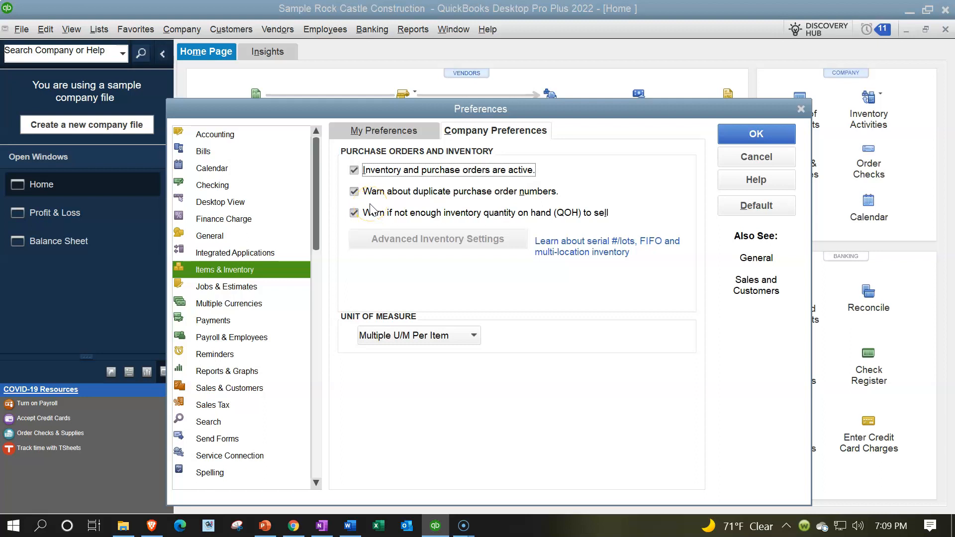
{"action": "left_click", "coordinate": [801, 109]}
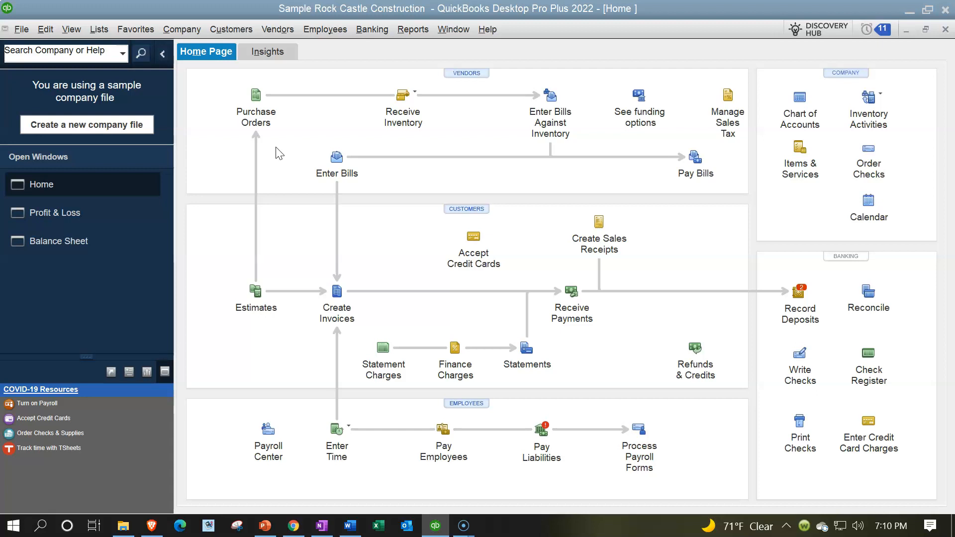
- Drill down from the Inventory Asset amount on the Balance Sheet to its underlying transactions
{"action": "left_click", "coordinate": [108, 242]}
{"action": "left_click", "coordinate": [89, 234]}
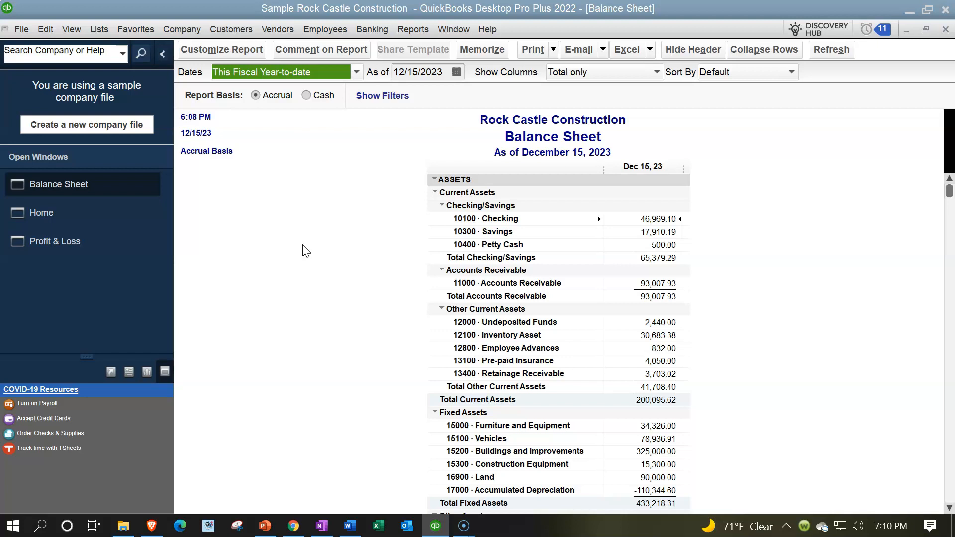
{"action": "scroll", "coordinate": [306, 250], "scroll_direction": "down", "scroll_amount": 1}
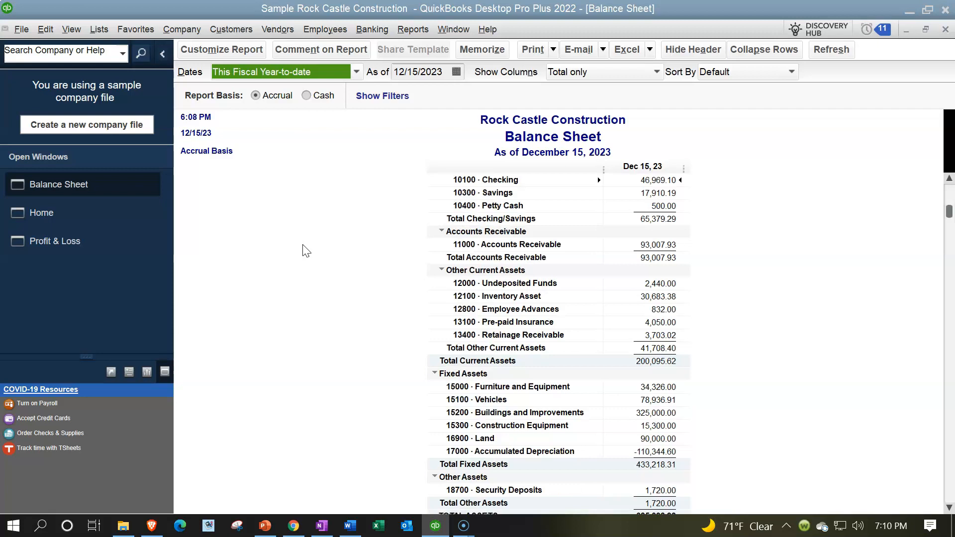
{"action": "scroll", "coordinate": [306, 250], "scroll_direction": "down", "scroll_amount": 1}
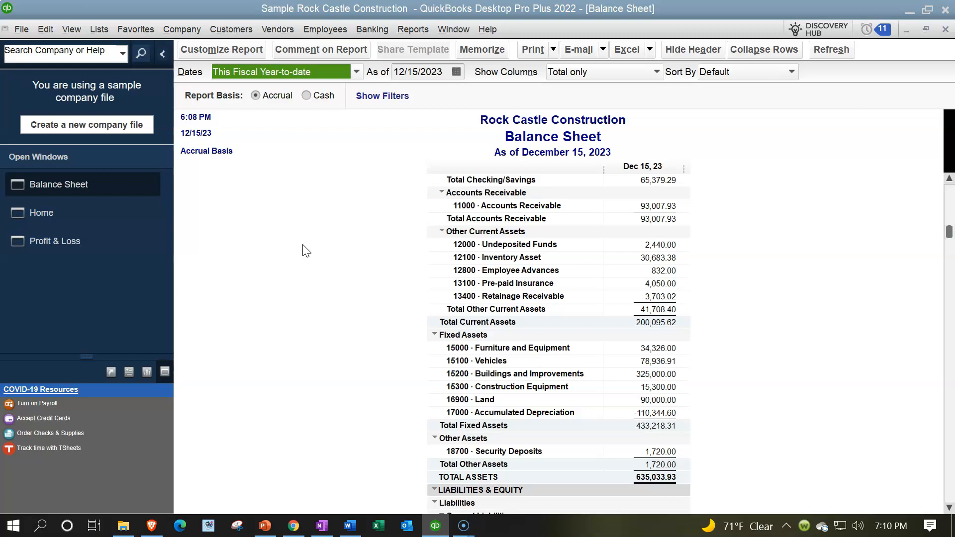
{"action": "scroll", "coordinate": [306, 251], "scroll_direction": "down", "scroll_amount": 1}
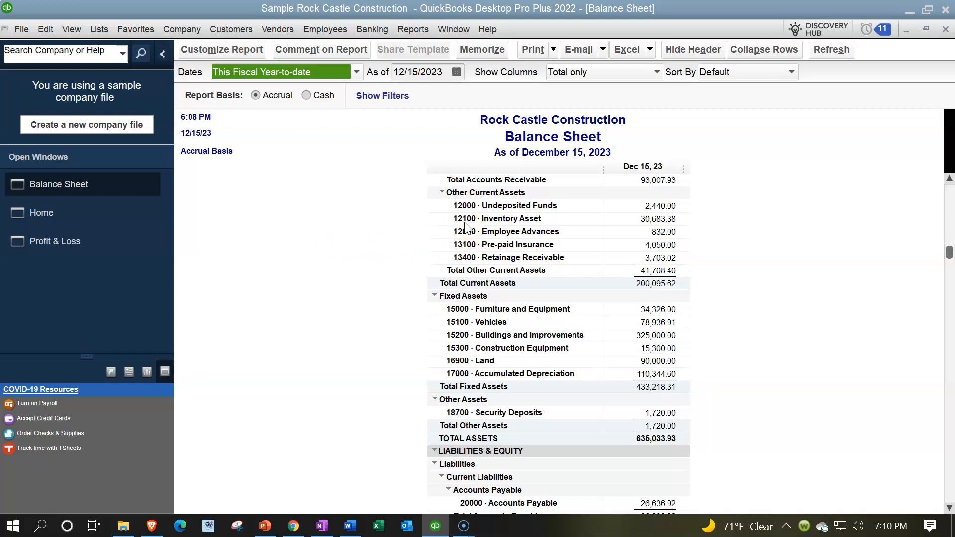
{"action": "left_click", "coordinate": [647, 222]}
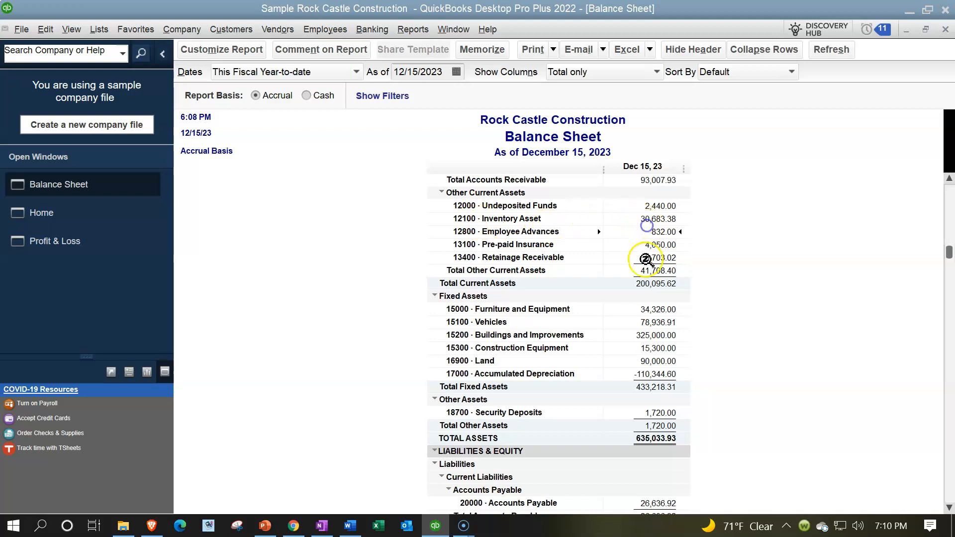
{"action": "left_click", "coordinate": [661, 219]}
{"action": "double_click", "coordinate": [661, 220]}
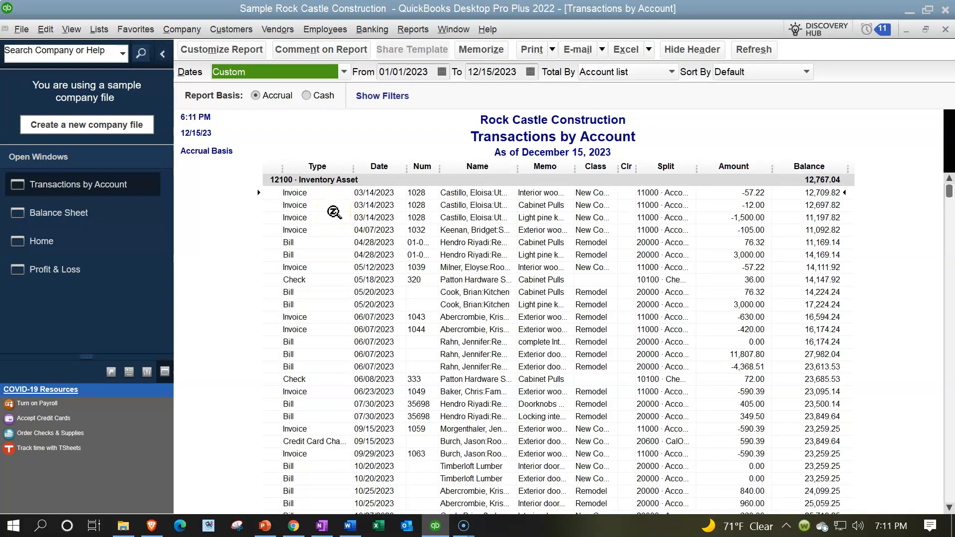
- Inspect the expense and item lines of the 04/28/2023 cabinet pulls bill, closing both the bill and the transactions report
{"action": "left_click", "coordinate": [330, 246]}
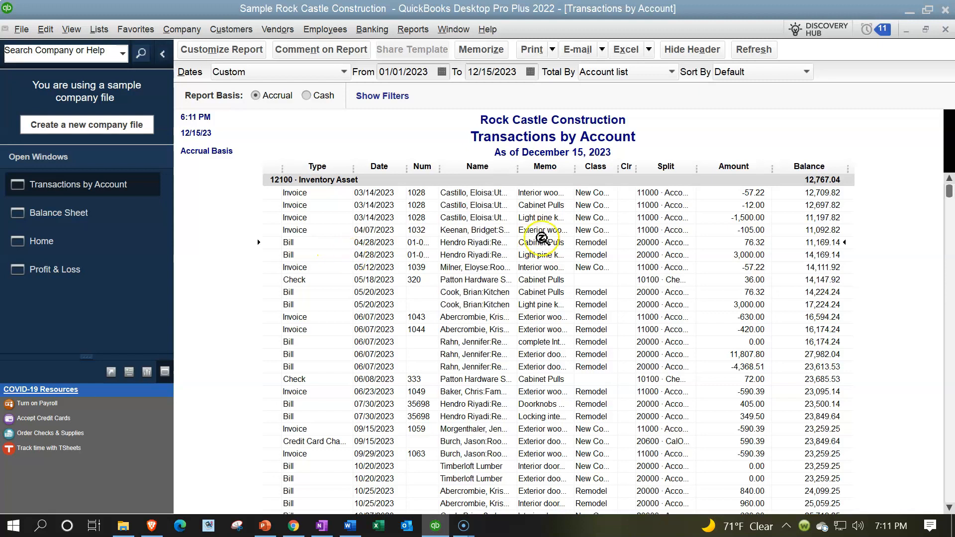
{"action": "double_click", "coordinate": [753, 242]}
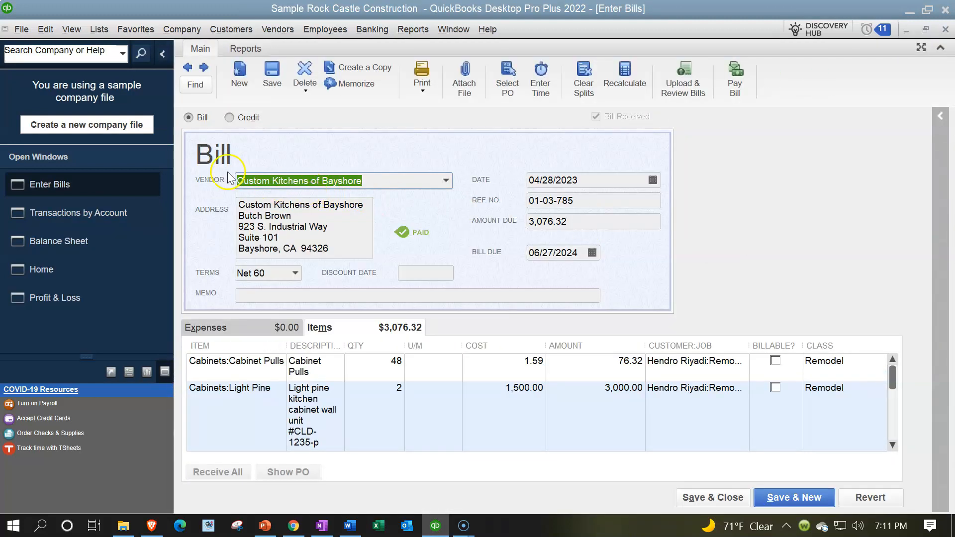
{"action": "left_click", "coordinate": [207, 332]}
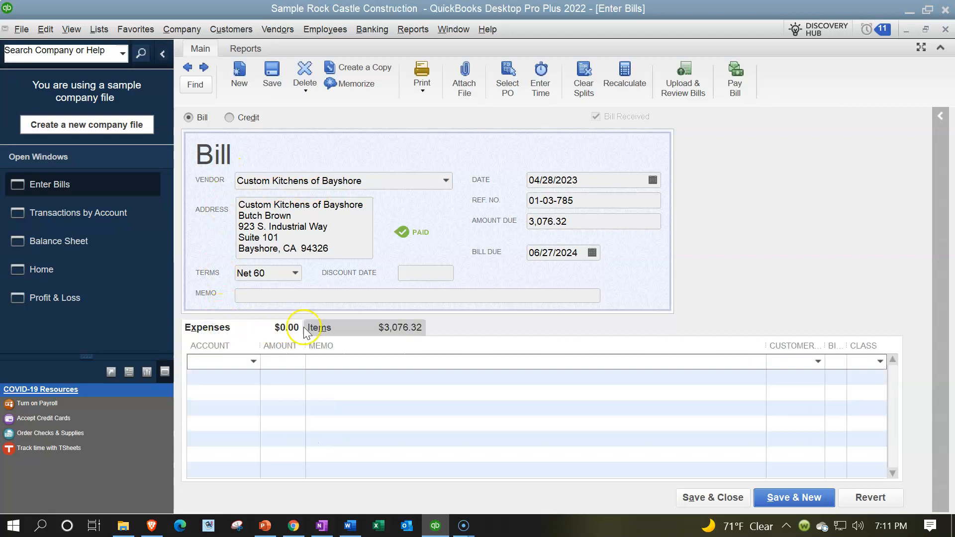
{"action": "left_click", "coordinate": [337, 329]}
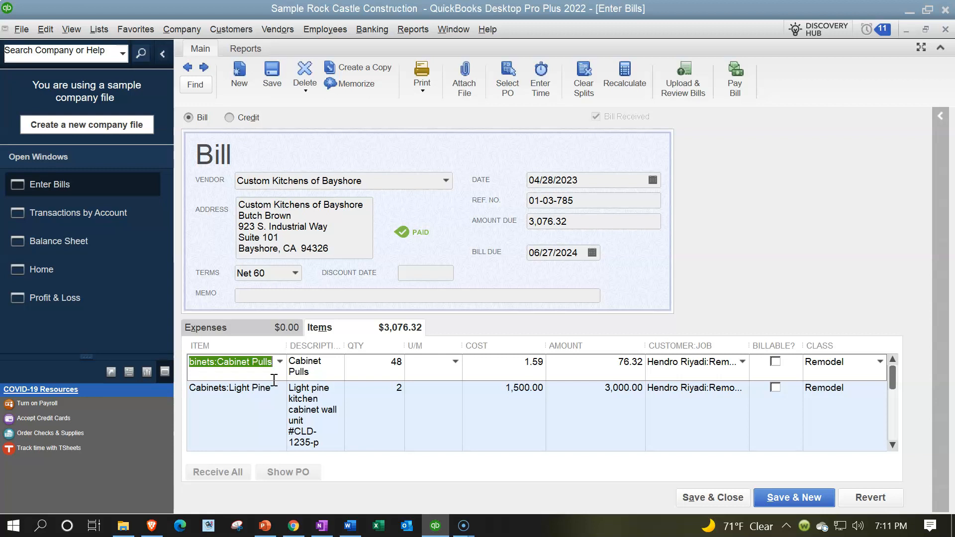
{"action": "left_click", "coordinate": [301, 371]}
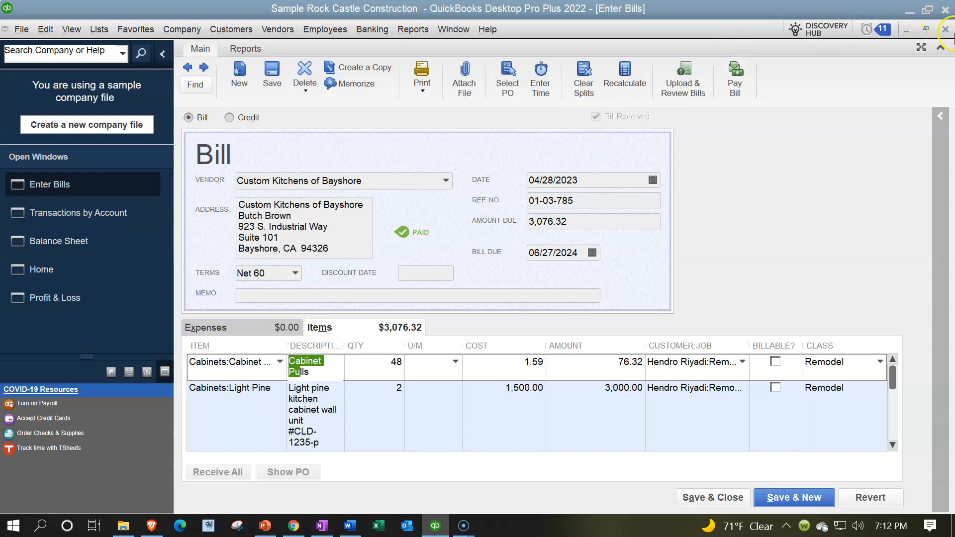
{"action": "left_click", "coordinate": [945, 29]}
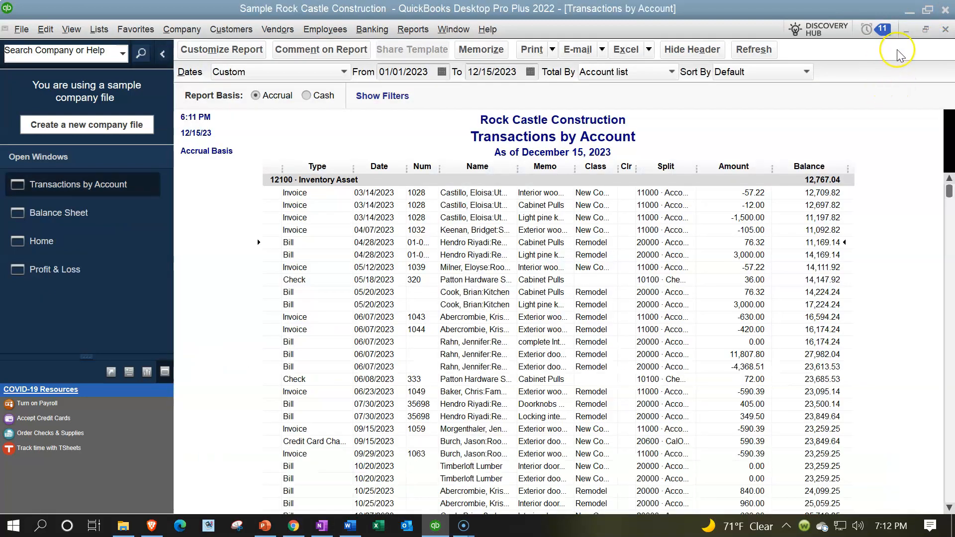
{"action": "left_click", "coordinate": [944, 30]}
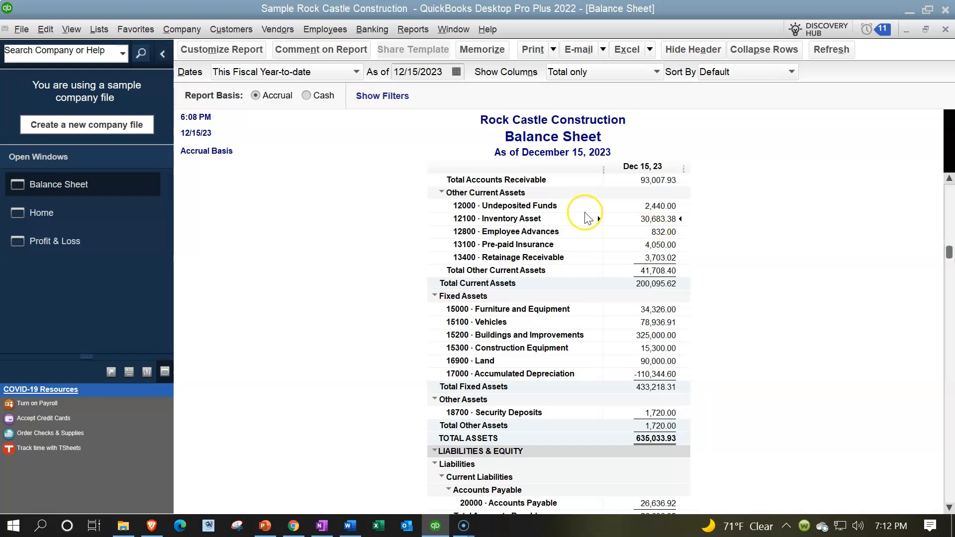
- Run the Inventory Valuation Summary report and compare its total asset value with Inventory Asset on the Balance Sheet
{"action": "left_click", "coordinate": [416, 31]}
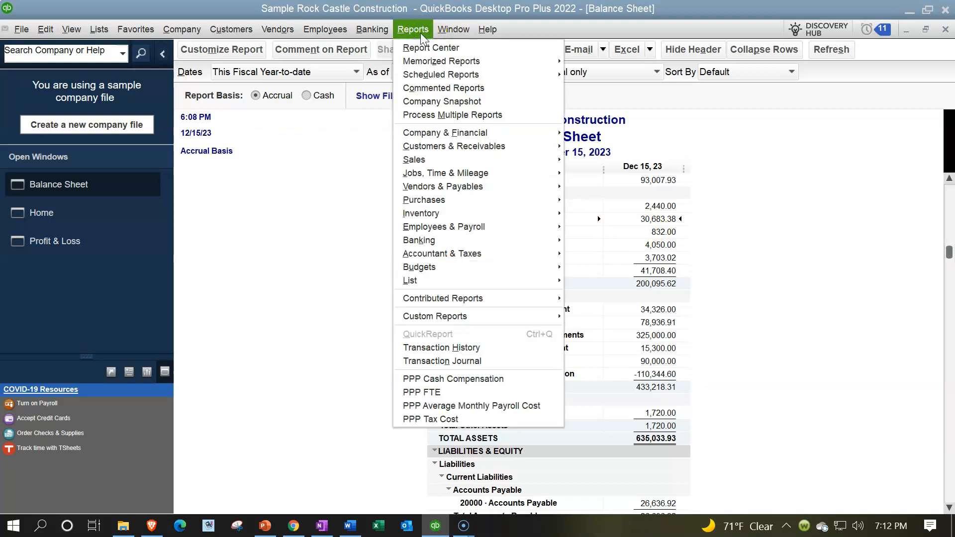
{"action": "left_click", "coordinate": [435, 219]}
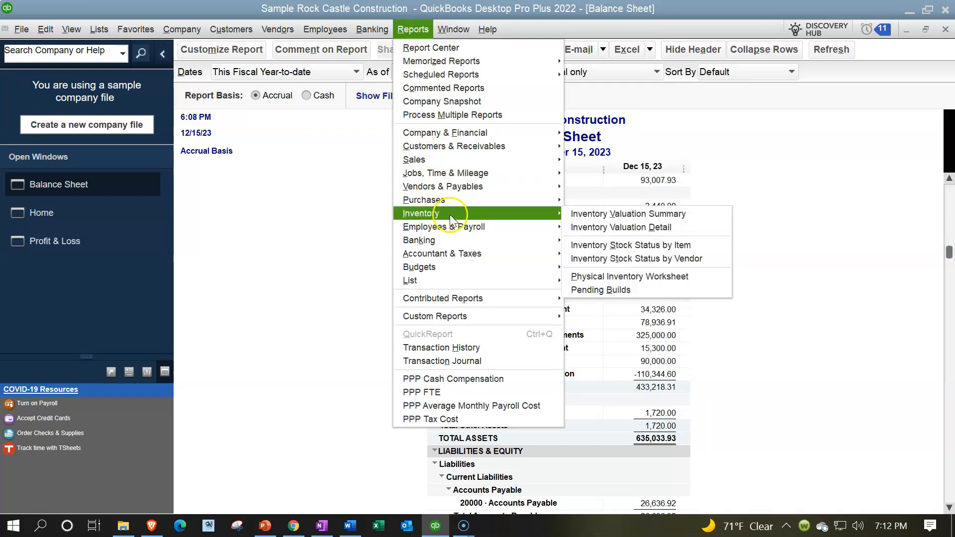
{"action": "left_click", "coordinate": [583, 219]}
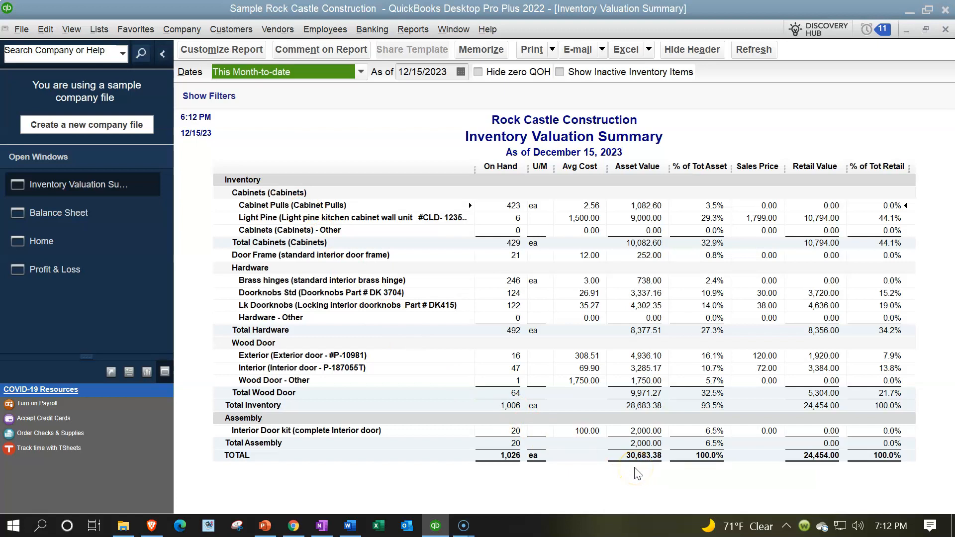
{"action": "left_click", "coordinate": [86, 220]}
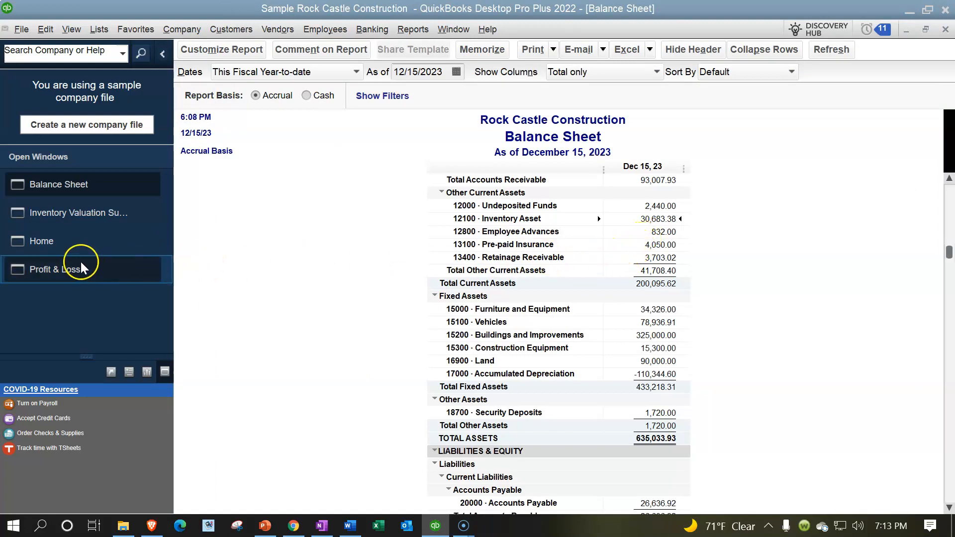
- Compare the expense and item entry lines on a blank bill opened from the Home page, closing the bill without saving
{"action": "left_click", "coordinate": [59, 245]}
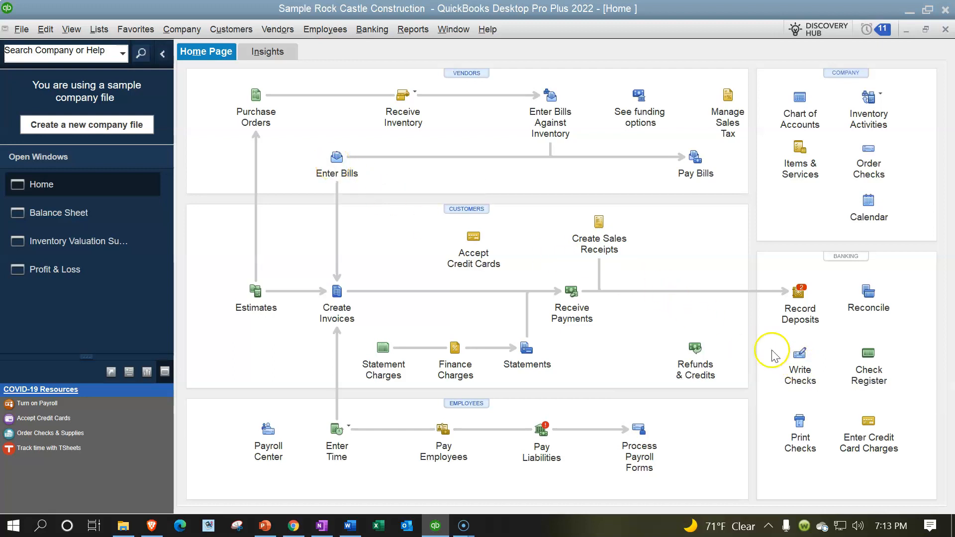
{"action": "left_click", "coordinate": [339, 175]}
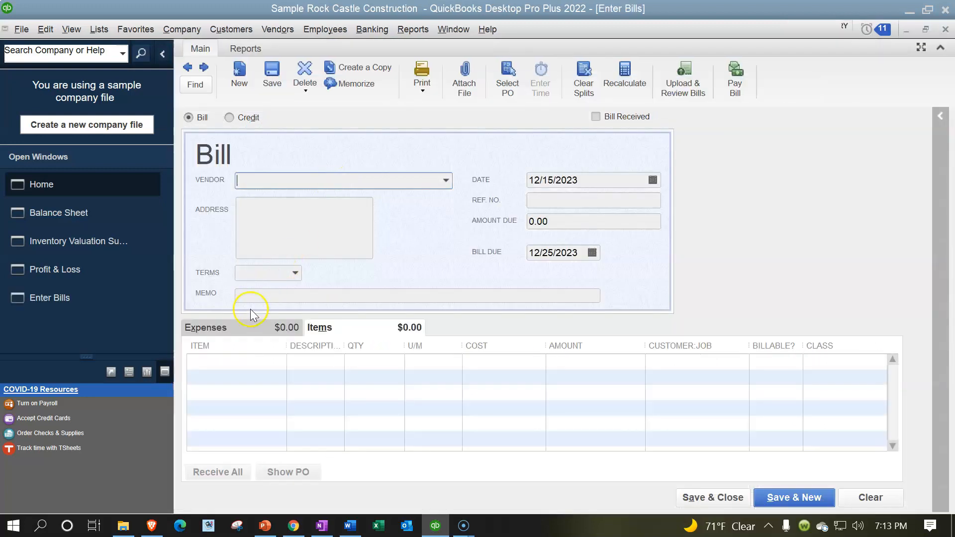
{"action": "left_click", "coordinate": [240, 328]}
{"action": "left_click", "coordinate": [245, 367]}
{"action": "left_click", "coordinate": [253, 362]}
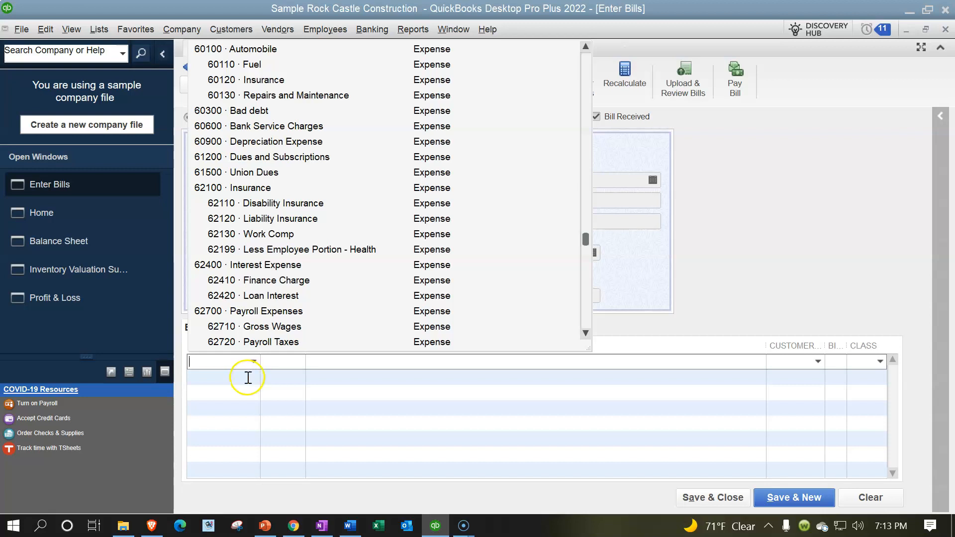
{"action": "left_click", "coordinate": [247, 378]}
{"action": "left_click", "coordinate": [350, 324]}
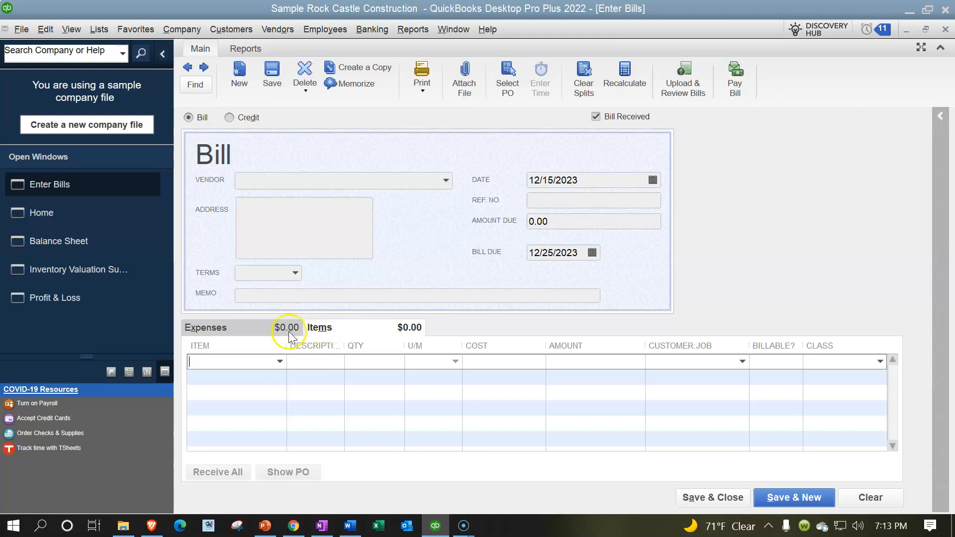
{"action": "left_click", "coordinate": [262, 322]}
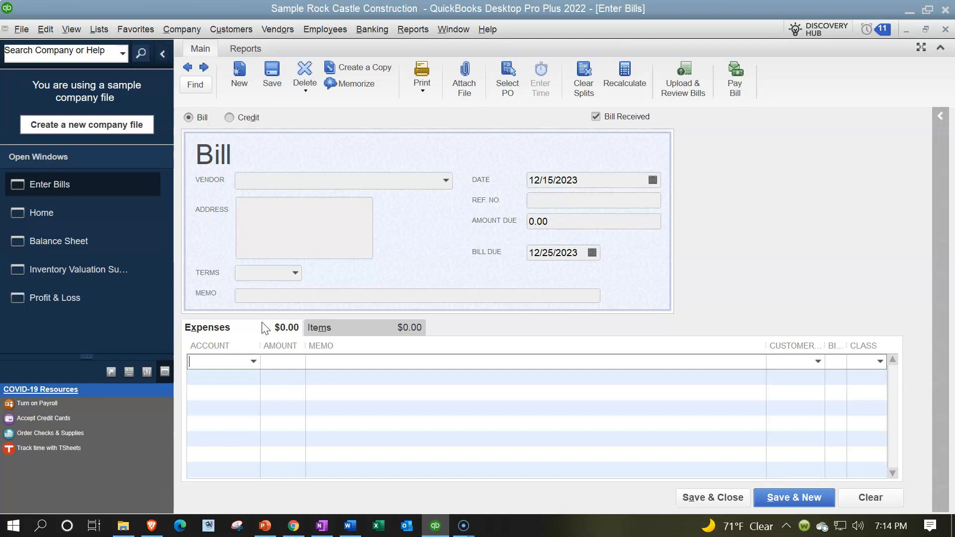
{"action": "left_click", "coordinate": [319, 329]}
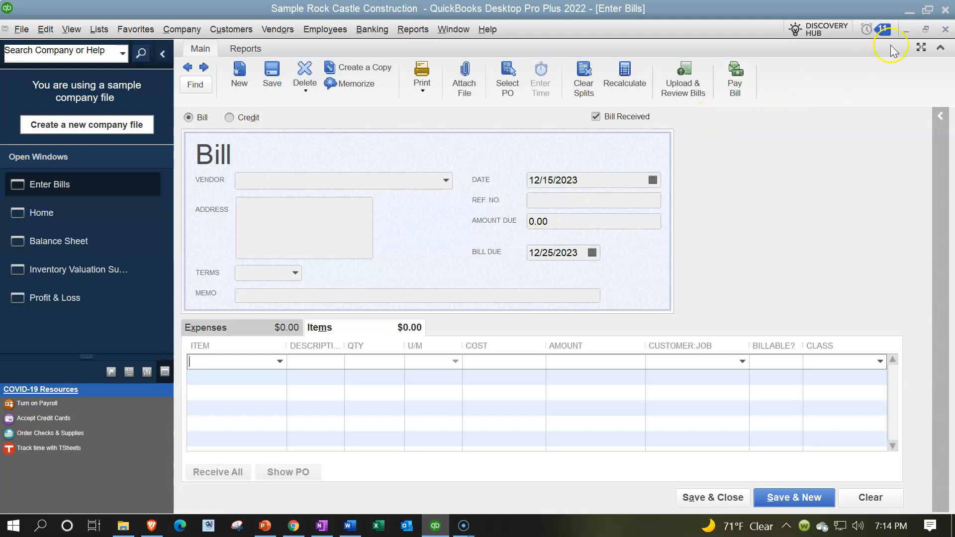
{"action": "left_click", "coordinate": [946, 30]}
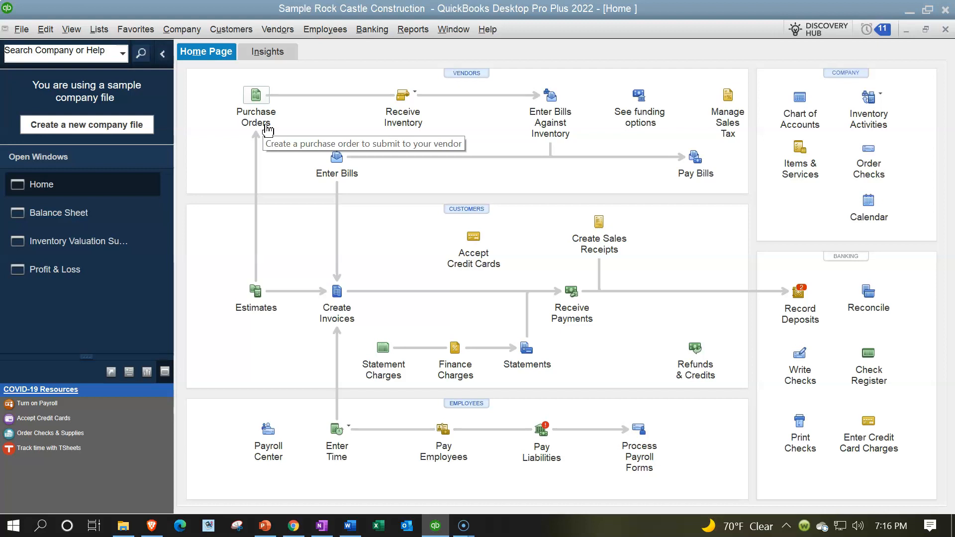
- Open the purchase order form and browse back through earlier orders to the 11/28/2023 one for Perry Windows & Doors
{"action": "left_click", "coordinate": [255, 104]}
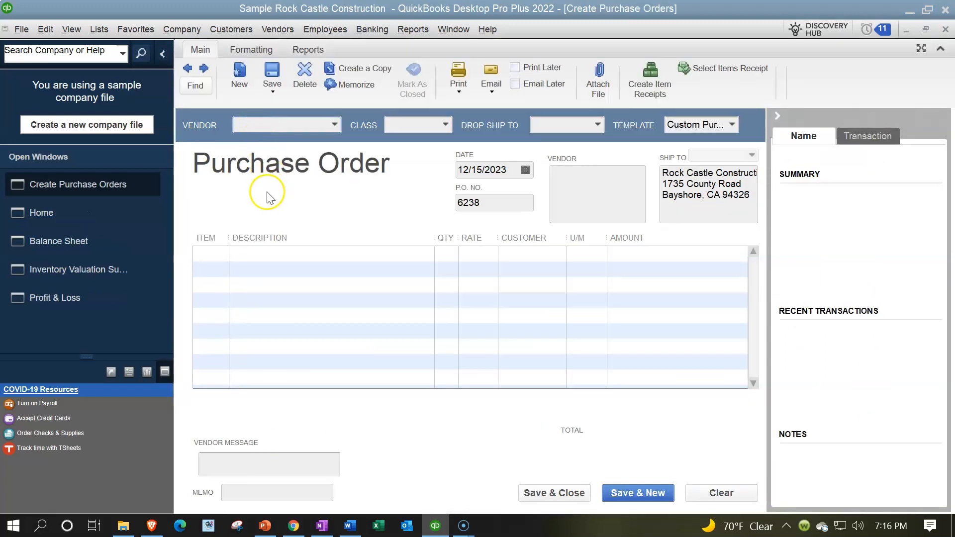
{"action": "left_click", "coordinate": [186, 65]}
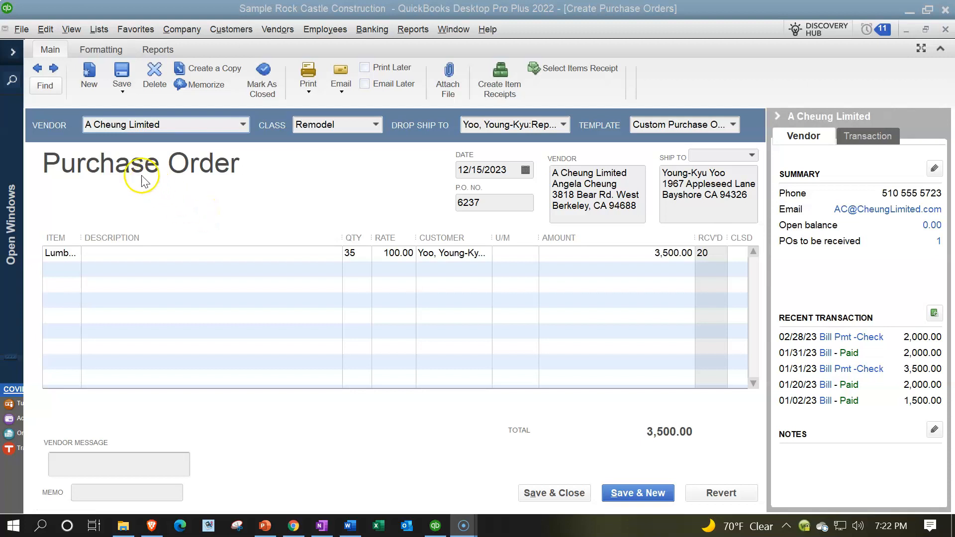
{"action": "left_click", "coordinate": [37, 68]}
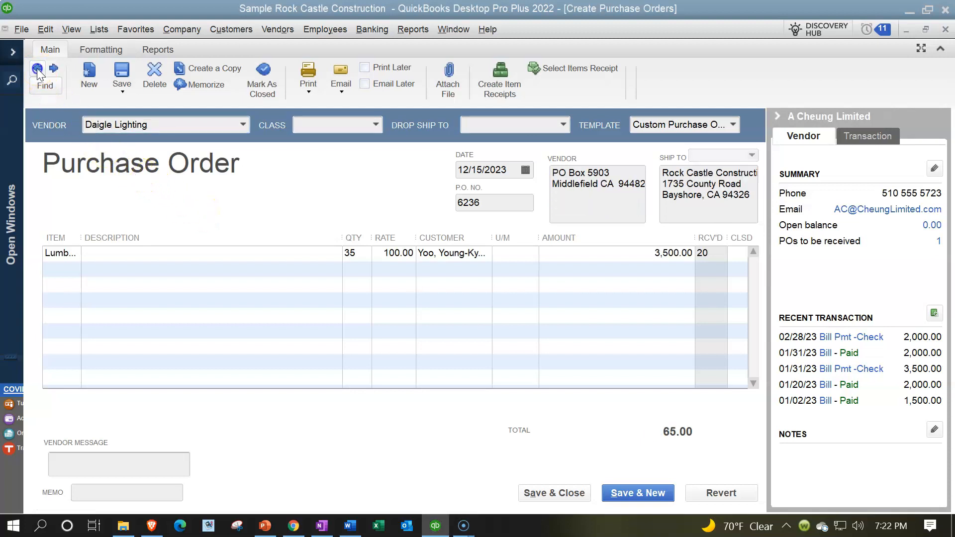
{"action": "left_click", "coordinate": [37, 67]}
{"action": "left_click", "coordinate": [37, 68]}
{"action": "left_click", "coordinate": [37, 67]}
{"action": "left_click", "coordinate": [36, 68]}
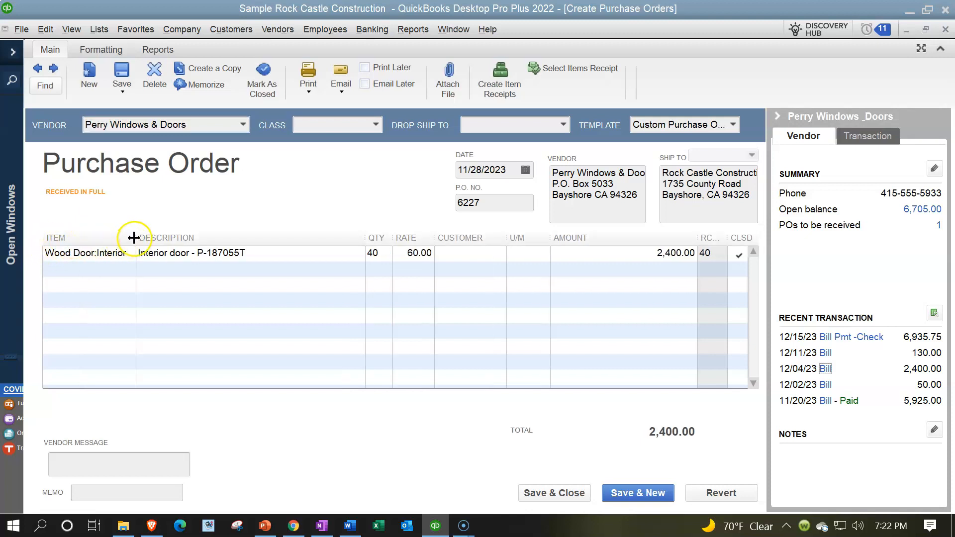
- Widen the Item column of the purchase order and inspect the vendor's 12/04/23 bill for 2,400.00, closing the bill
{"action": "left_click_drag", "start_coordinate": [134, 238], "coordinate": [152, 238]}
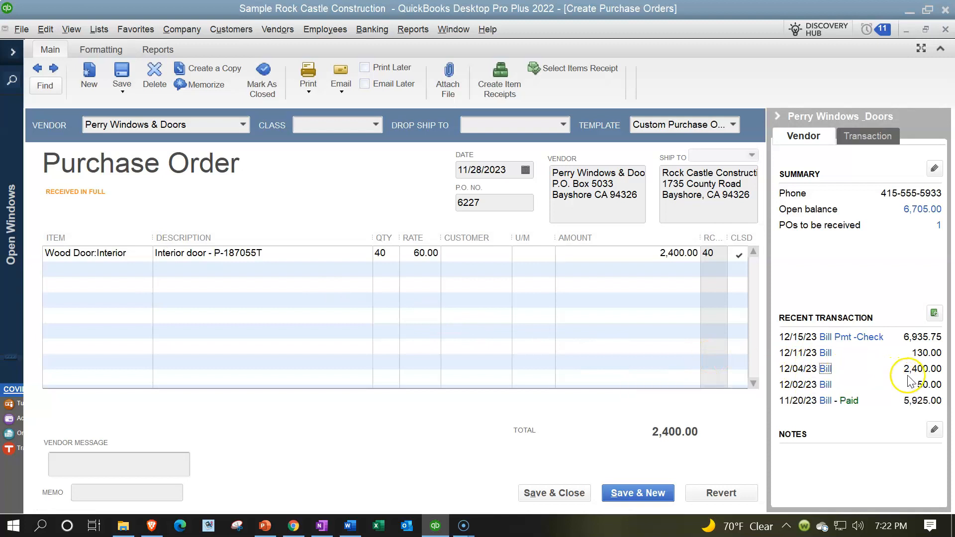
{"action": "left_click", "coordinate": [825, 369]}
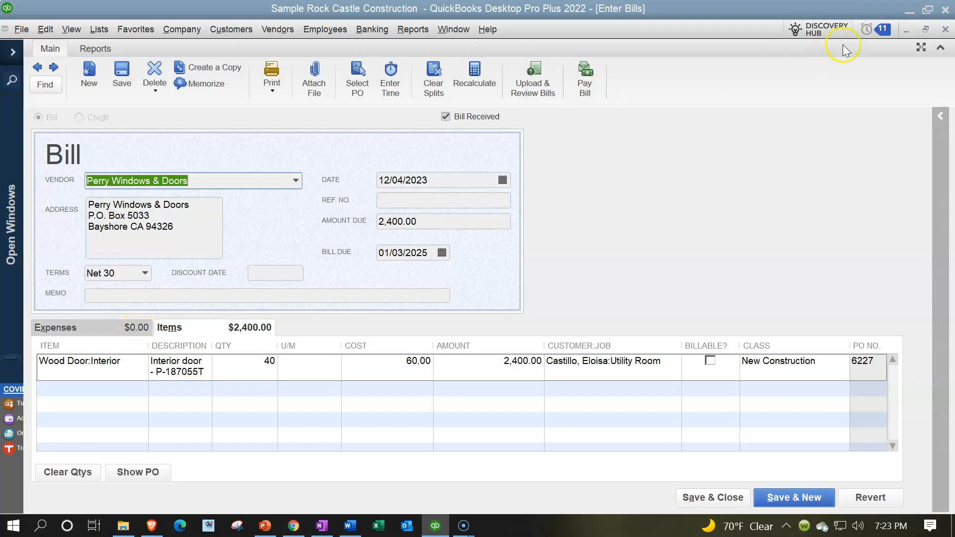
{"action": "left_click", "coordinate": [945, 30]}
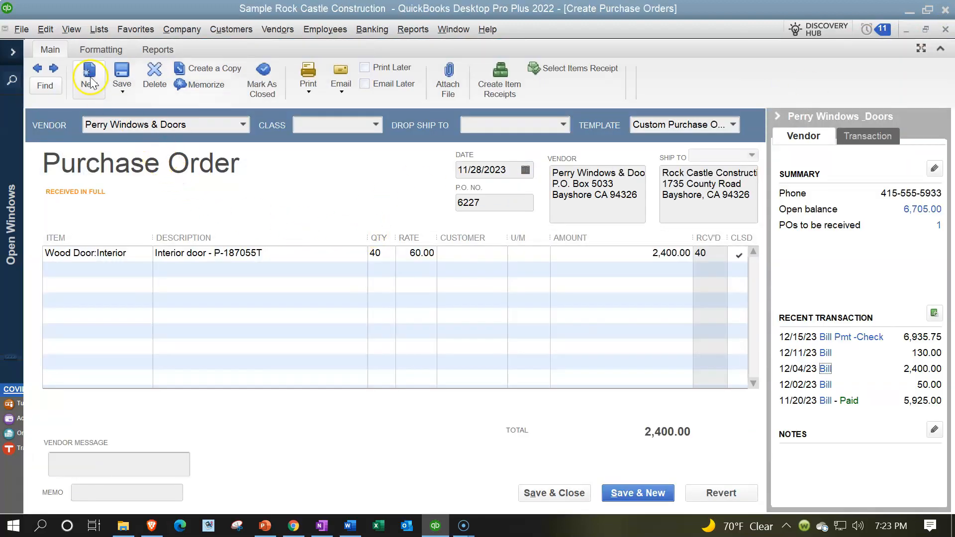
- Browse forward through the purchase orders to the most recent one, dated 12/15/2023, for A Cheung Limited
{"action": "left_click", "coordinate": [56, 67]}
{"action": "left_click", "coordinate": [56, 67]}
{"action": "left_click", "coordinate": [56, 68]}
{"action": "left_click", "coordinate": [55, 67]}
{"action": "left_click", "coordinate": [56, 68]}
{"action": "left_click", "coordinate": [56, 67]}
{"action": "left_click", "coordinate": [55, 67]}
{"action": "left_click", "coordinate": [56, 67]}
{"action": "left_click", "coordinate": [56, 68]}
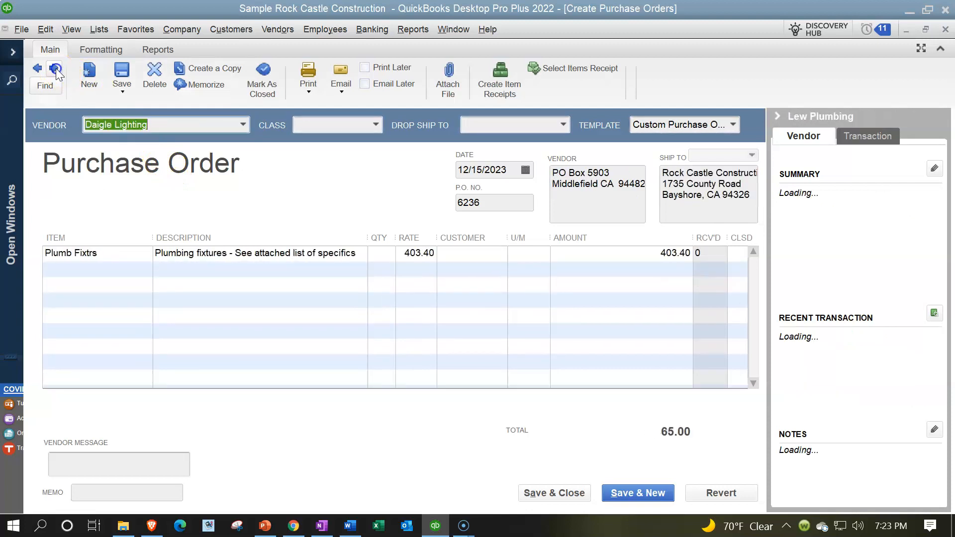
{"action": "left_click", "coordinate": [56, 68]}
{"action": "left_click", "coordinate": [56, 68]}
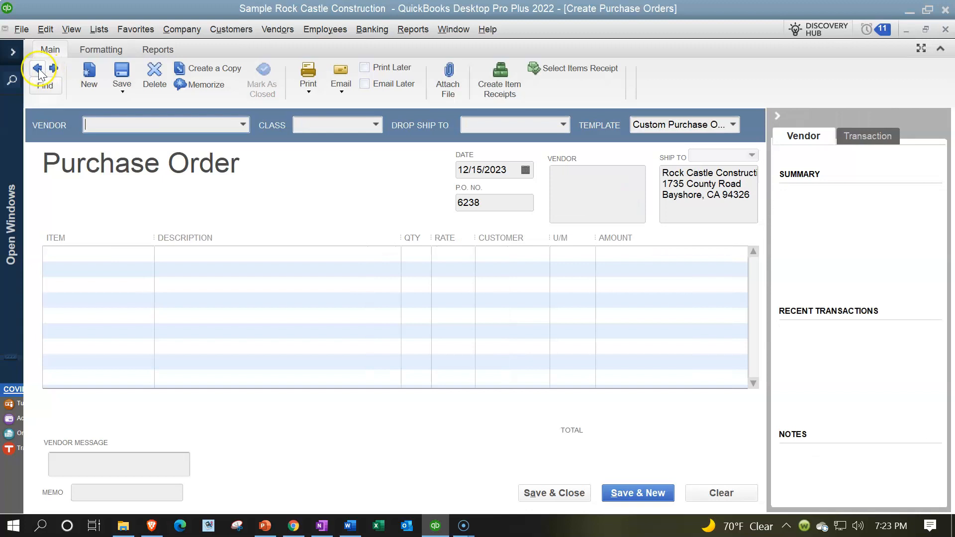
{"action": "left_click", "coordinate": [38, 69]}
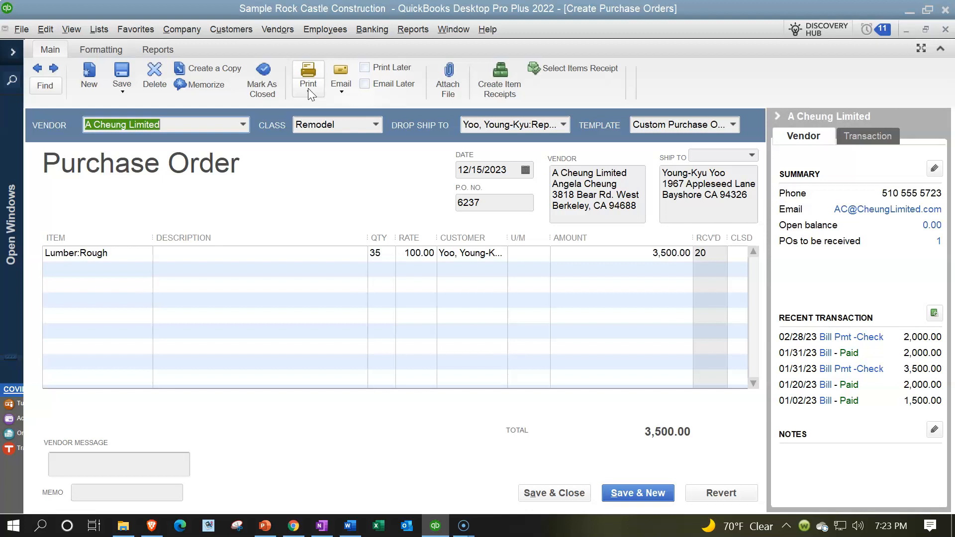
- Look at the purchase order's attachments and preview its printed form, closing both without changes
{"action": "left_click", "coordinate": [335, 79]}
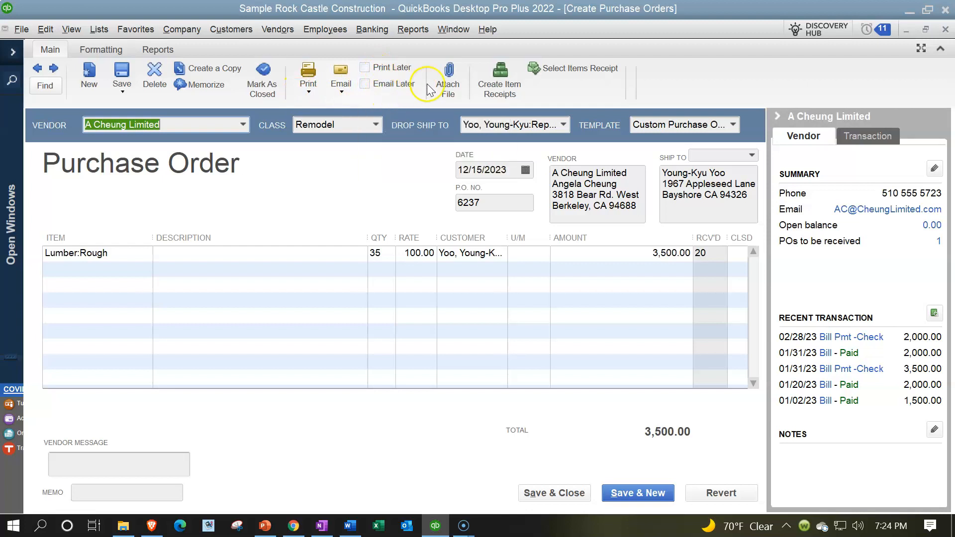
{"action": "left_click", "coordinate": [442, 80]}
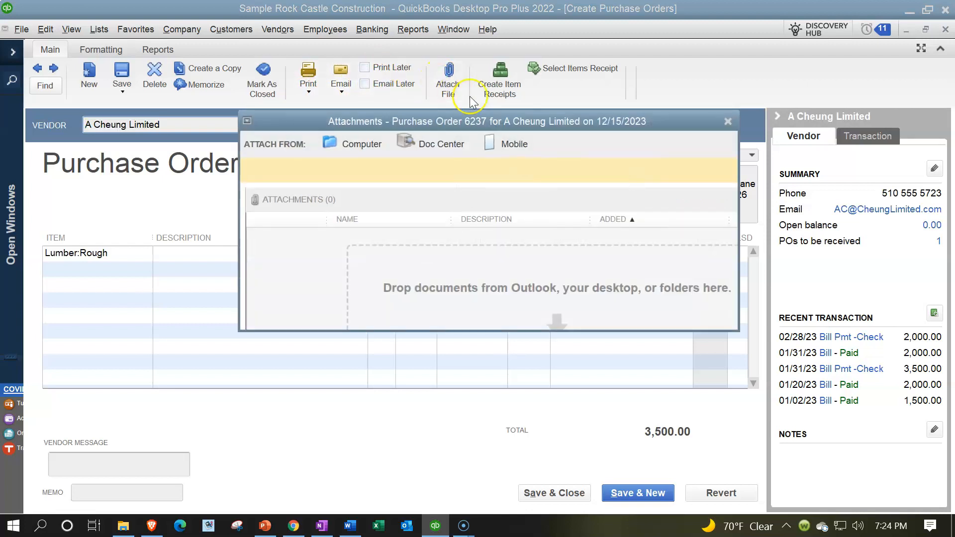
{"action": "left_click", "coordinate": [727, 122]}
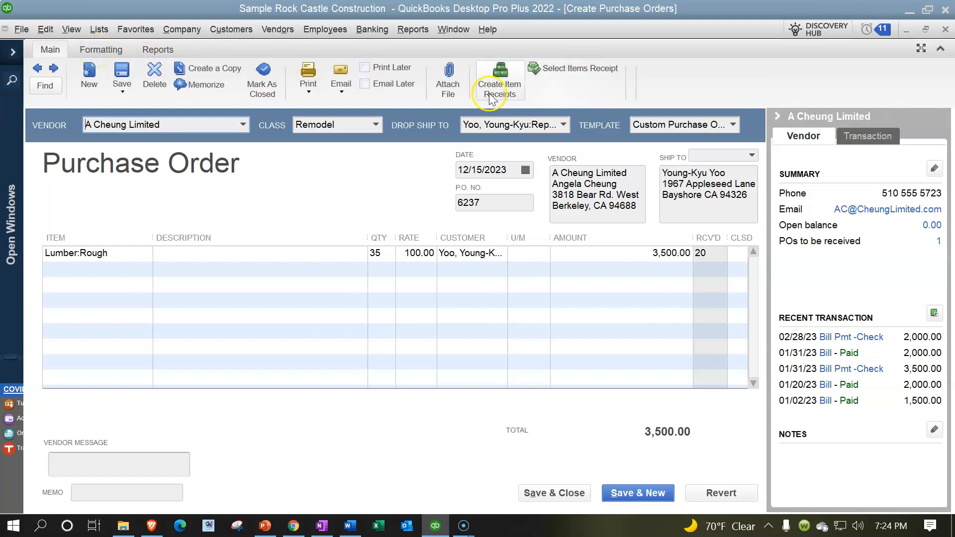
{"action": "left_click", "coordinate": [105, 51]}
{"action": "left_click", "coordinate": [47, 79]}
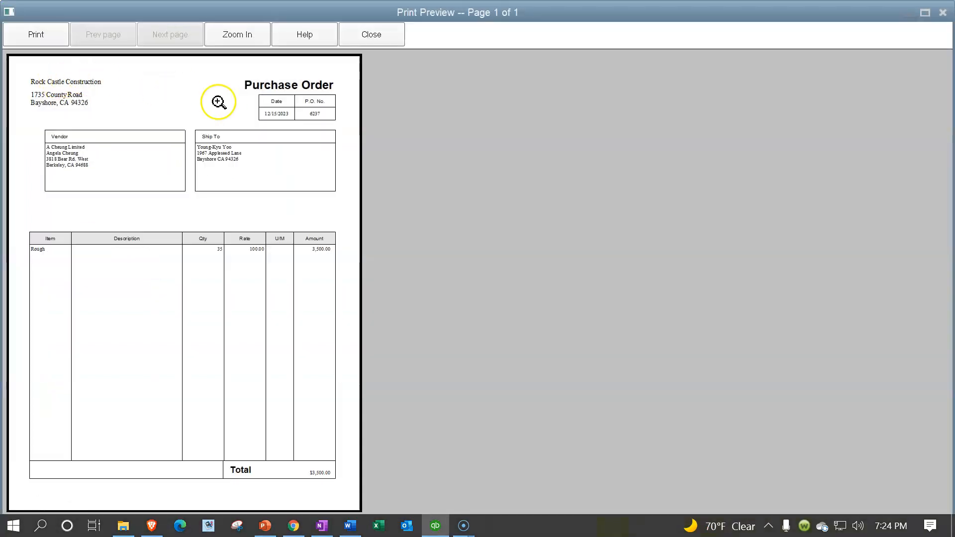
{"action": "left_click", "coordinate": [371, 34]}
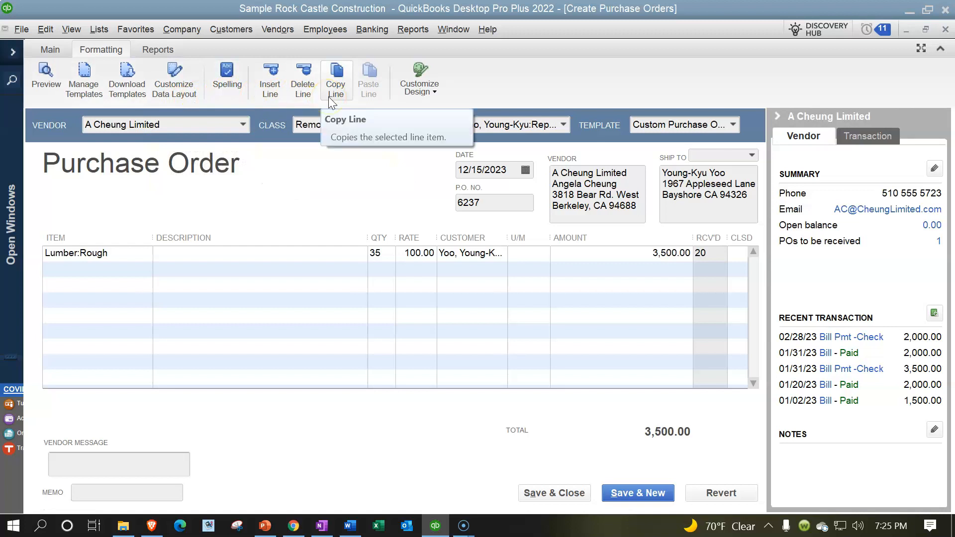
- Review the purchase order's transaction history and the Open Purchase Orders report, closing both and returning to the main order commands
{"action": "left_click", "coordinate": [169, 51]}
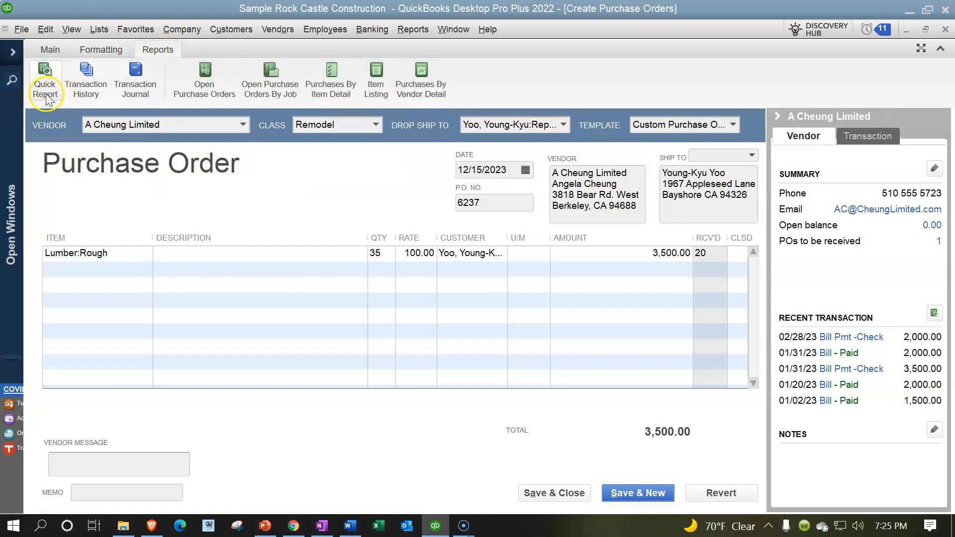
{"action": "left_click", "coordinate": [85, 93]}
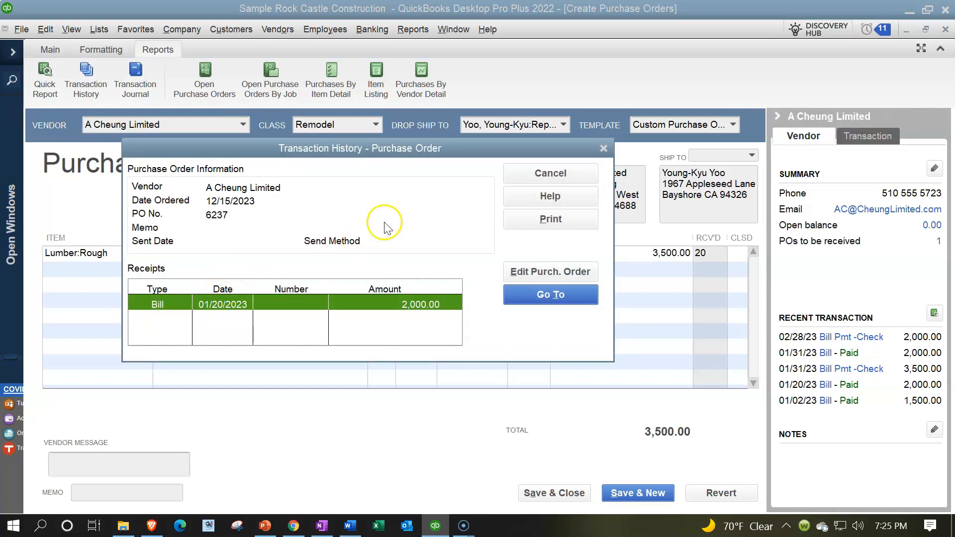
{"action": "left_click", "coordinate": [603, 149]}
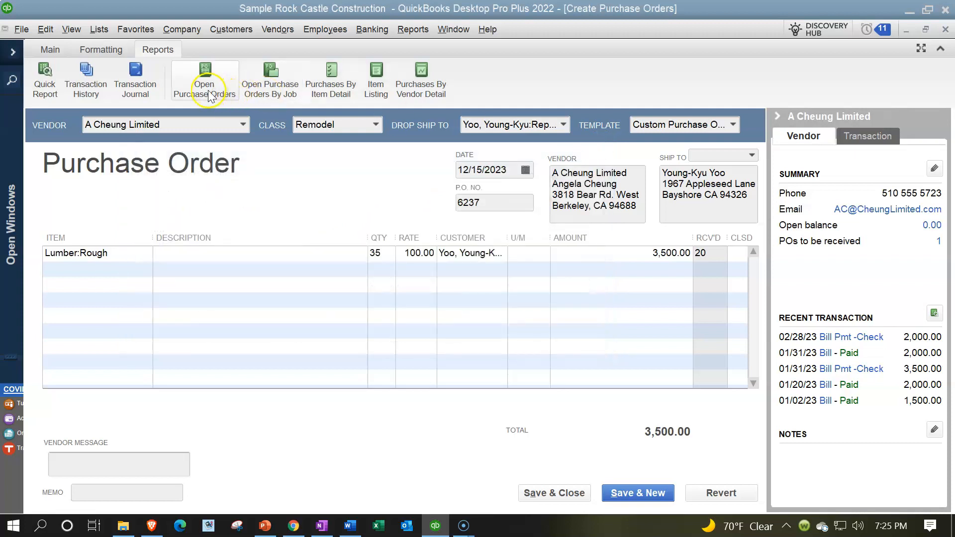
{"action": "left_click", "coordinate": [213, 95]}
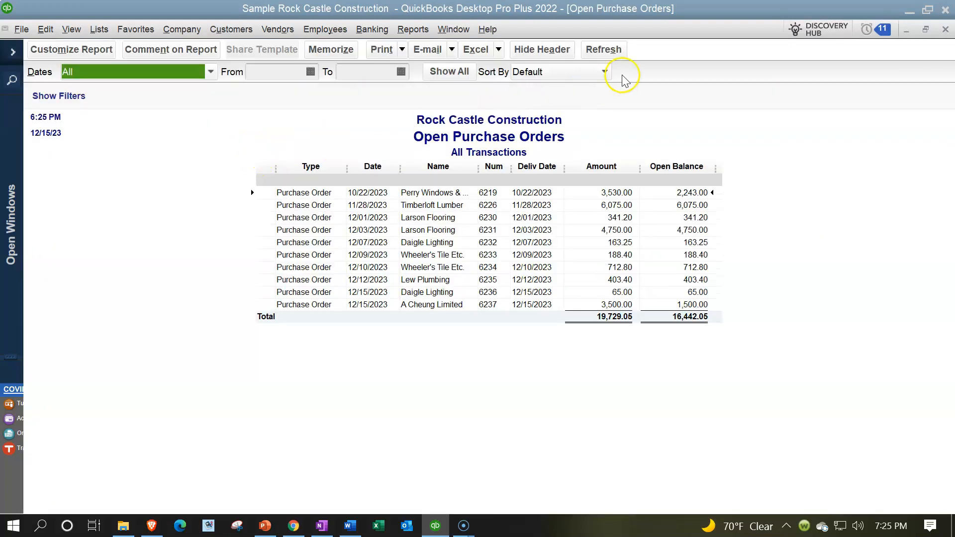
{"action": "left_click", "coordinate": [944, 30]}
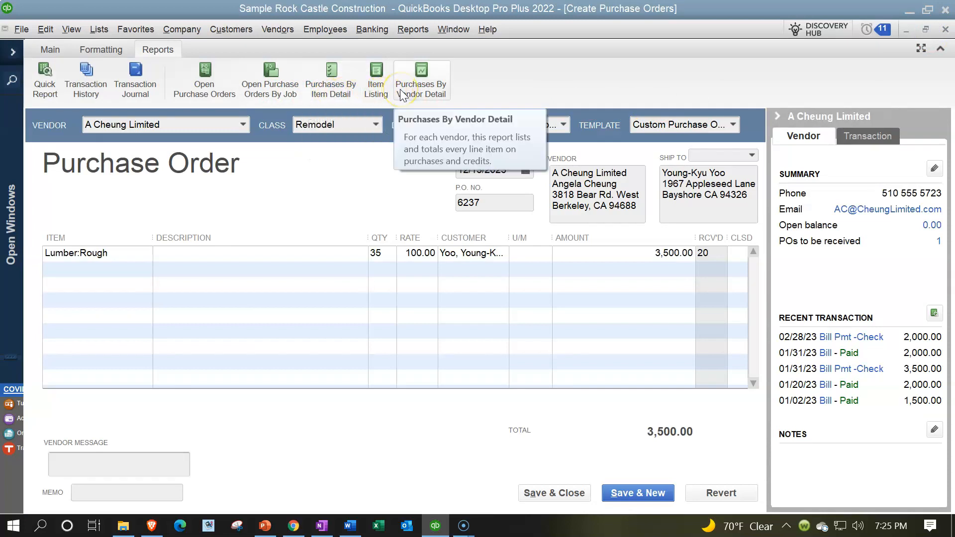
{"action": "left_click", "coordinate": [47, 49]}
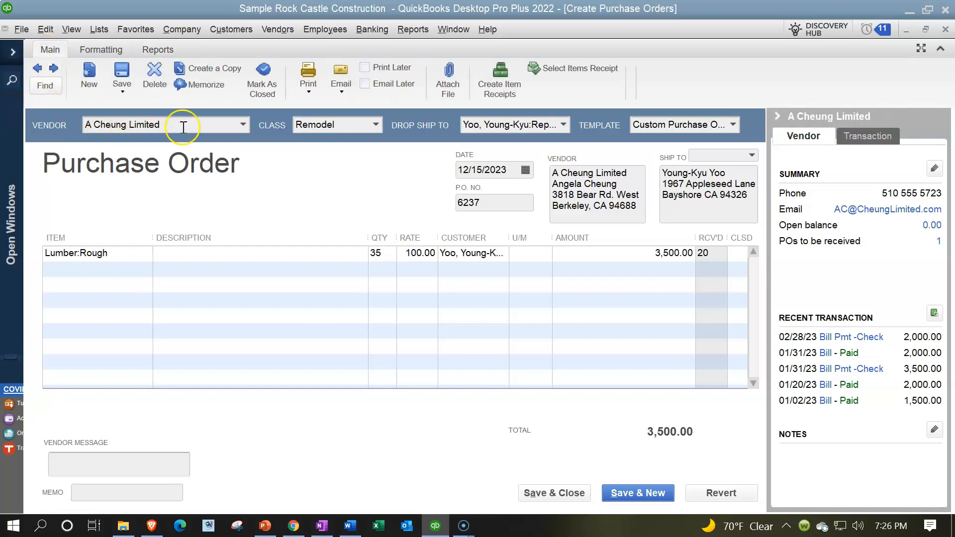
- Review the purchase order's vendor choices and the available vendor commands, keeping A Cheung Limited as the vendor
{"action": "left_click", "coordinate": [243, 124]}
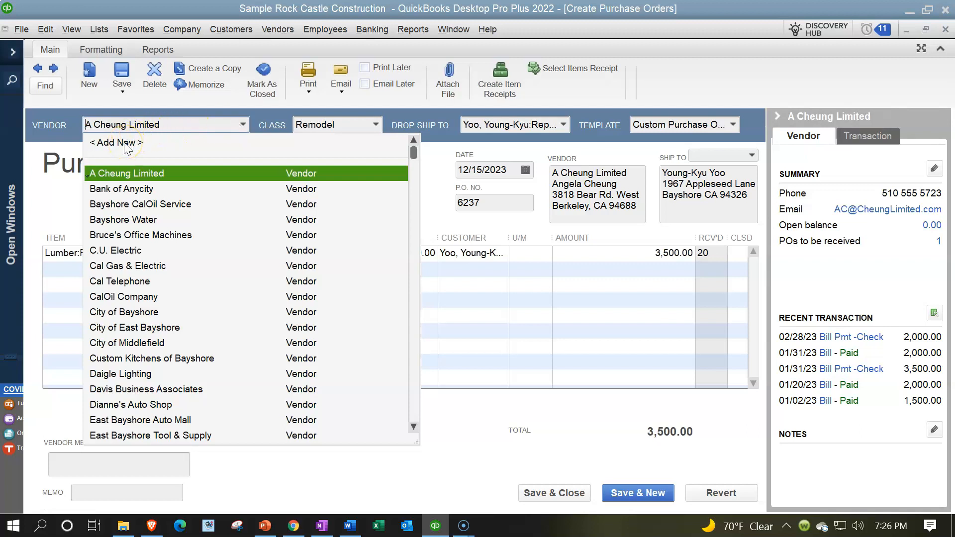
{"action": "left_click", "coordinate": [178, 31]}
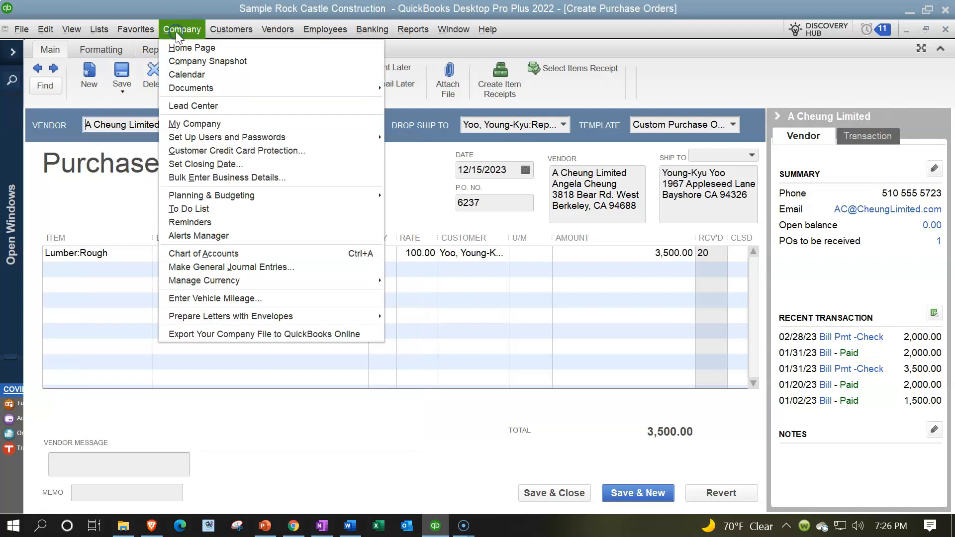
{"action": "left_click", "coordinate": [273, 31]}
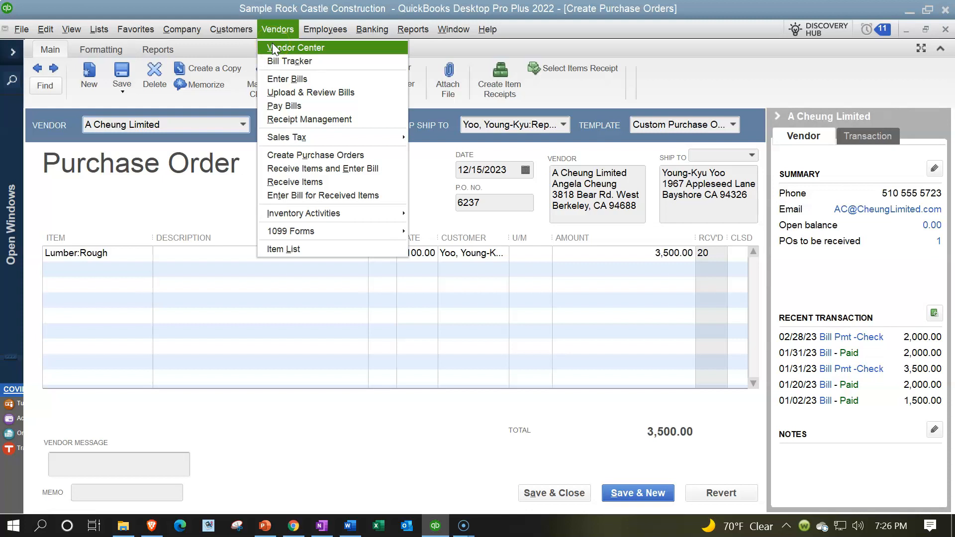
{"action": "left_click", "coordinate": [277, 30]}
{"action": "left_click", "coordinate": [241, 125]}
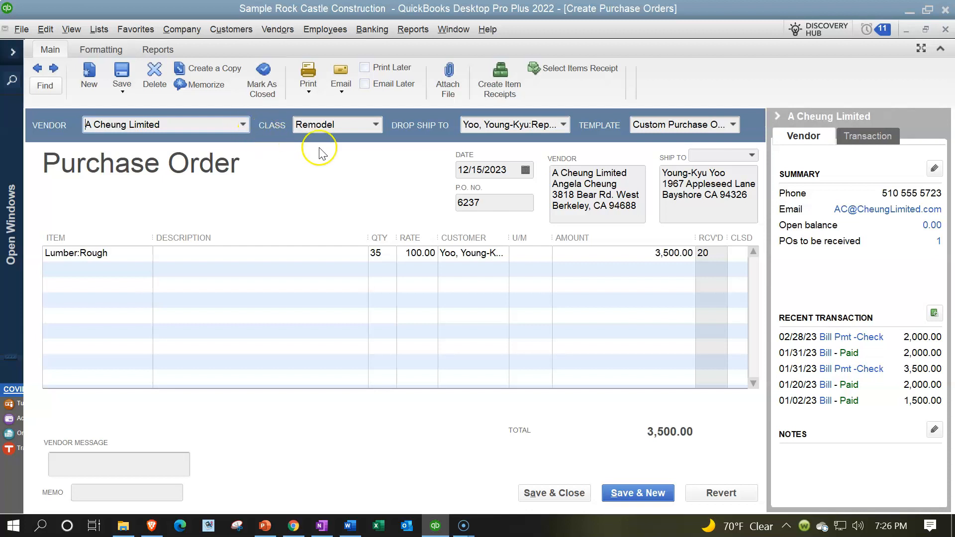
- Review the purchase order's class, drop-ship-to and template choices, keeping the current selections
{"action": "left_click", "coordinate": [376, 125]}
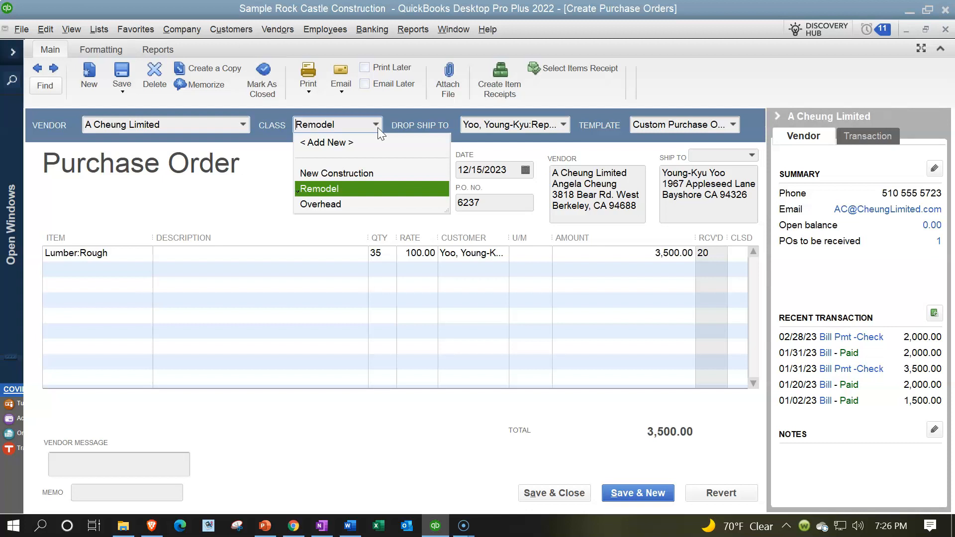
{"action": "left_click", "coordinate": [377, 127]}
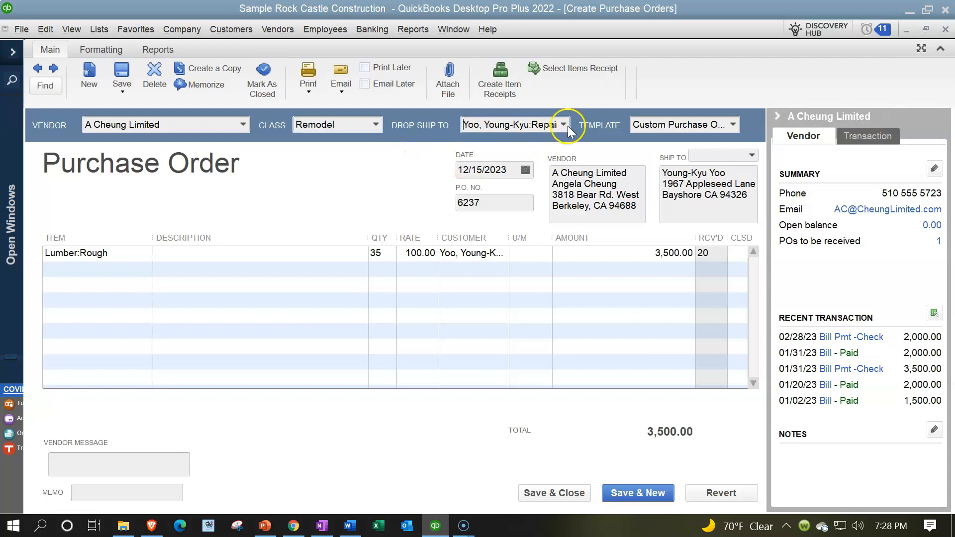
{"action": "left_click", "coordinate": [566, 126]}
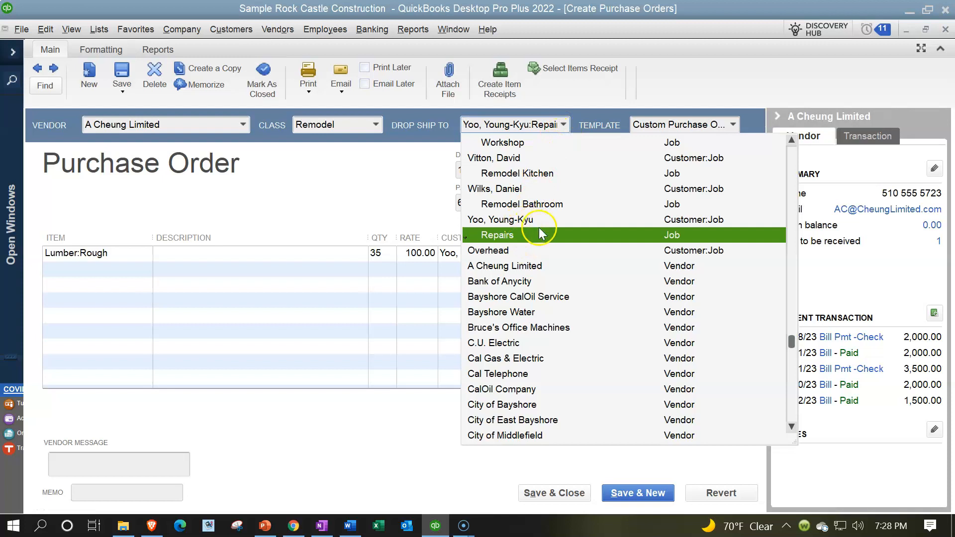
{"action": "left_click", "coordinate": [385, 172]}
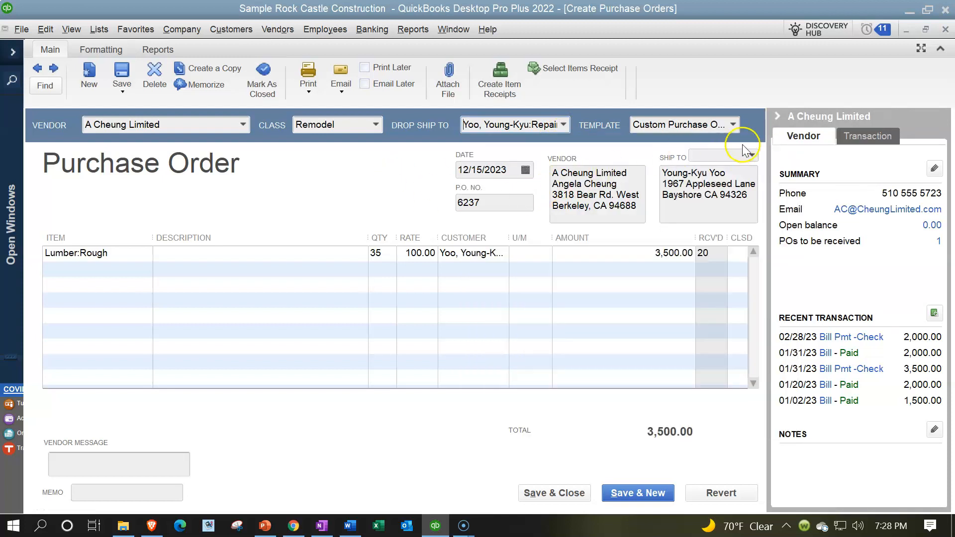
{"action": "left_click", "coordinate": [733, 124]}
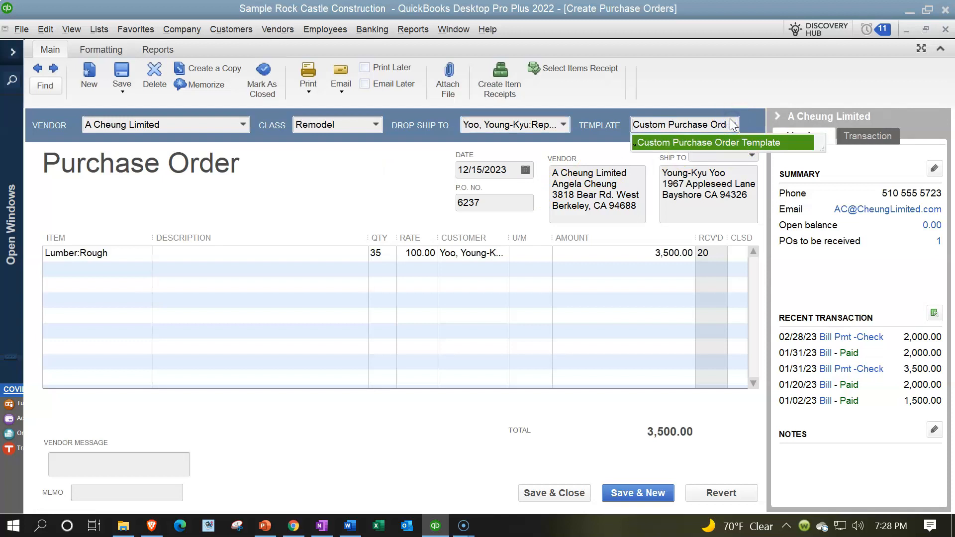
{"action": "left_click", "coordinate": [734, 125]}
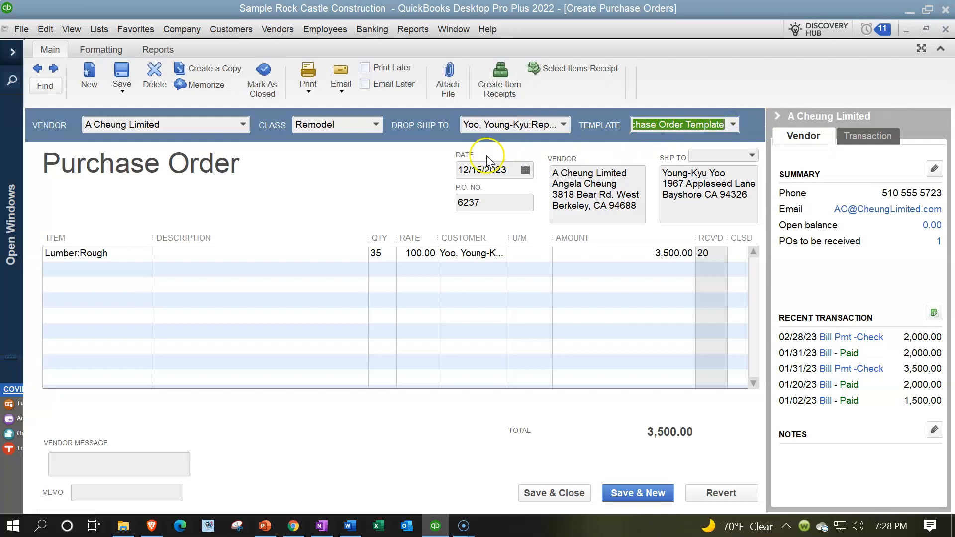
- Examine the purchase order's date, number, vendor address and ship-to fields, and check the vendor choices without changing them
{"action": "left_click", "coordinate": [476, 169]}
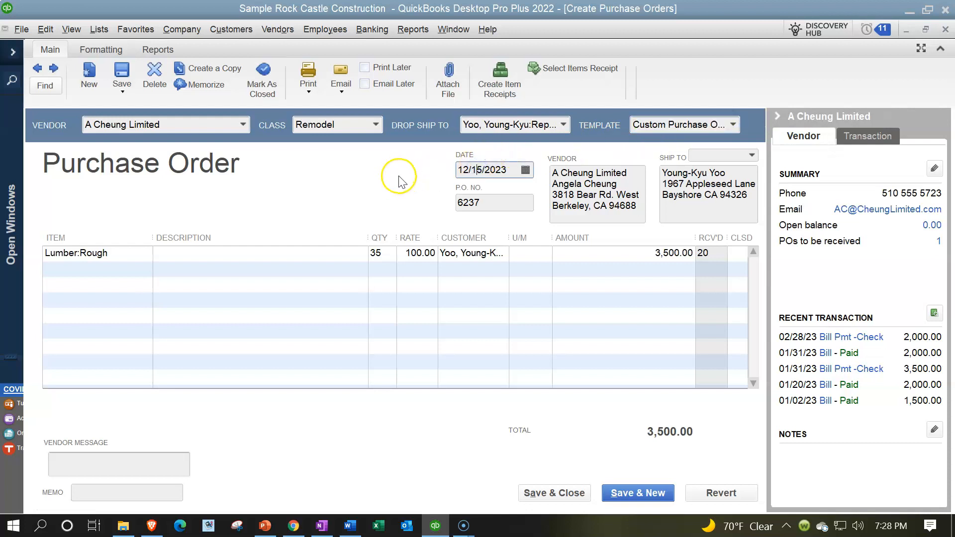
{"action": "key", "text": "Tab"}
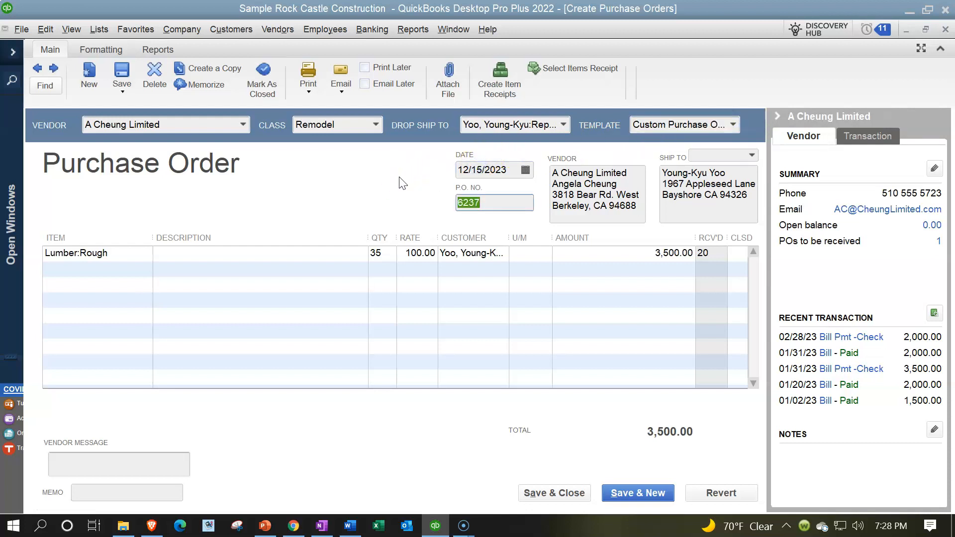
{"action": "key", "text": "Tab"}
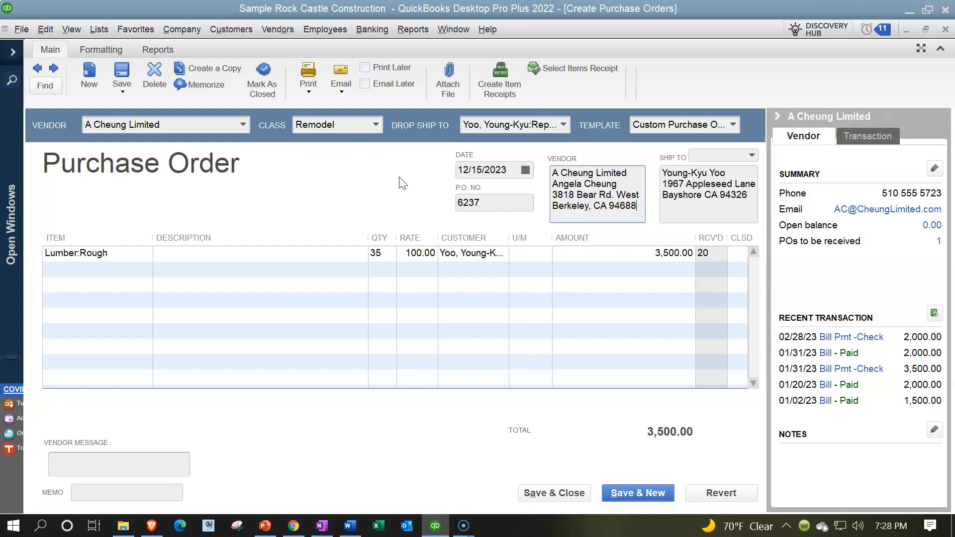
{"action": "key", "text": "Tab"}
{"action": "key", "text": "Tab"}
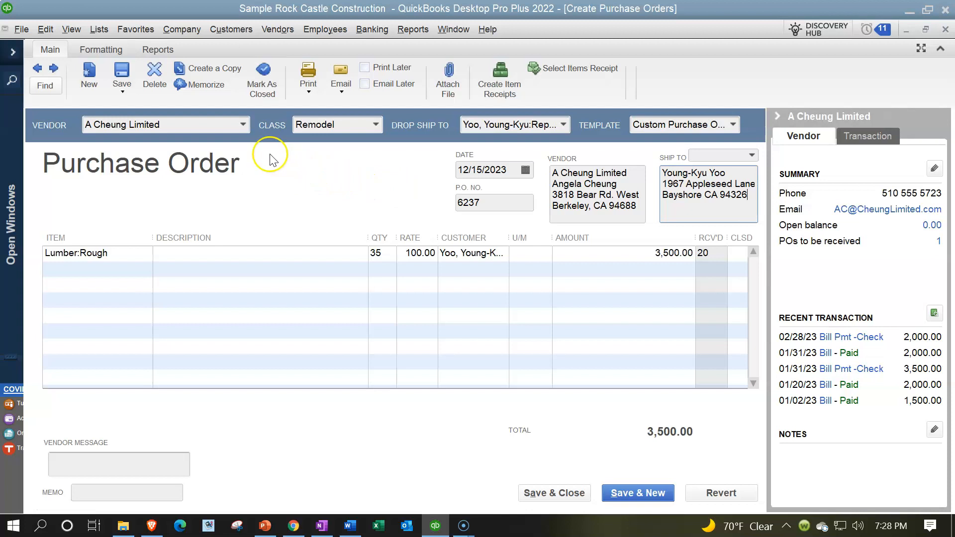
{"action": "left_click", "coordinate": [246, 125]}
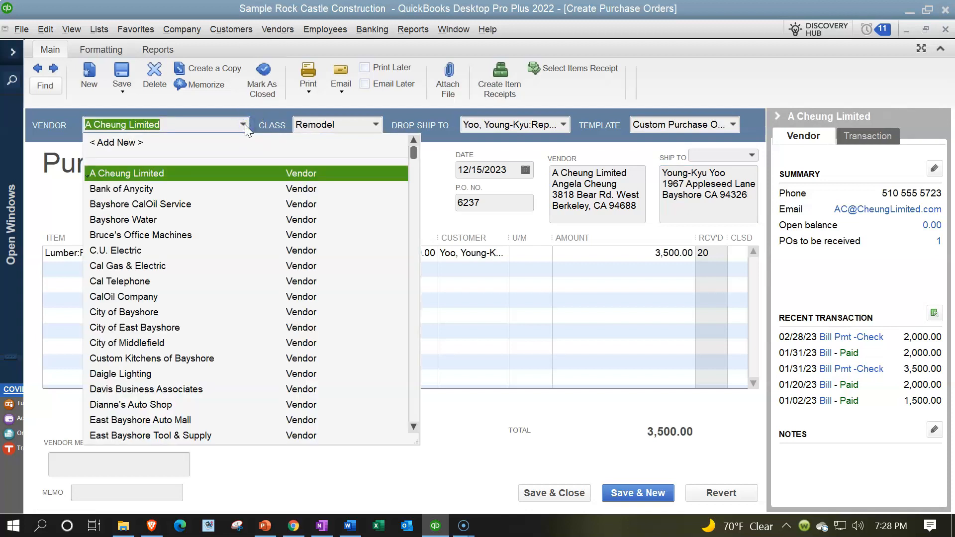
{"action": "left_click", "coordinate": [245, 125]}
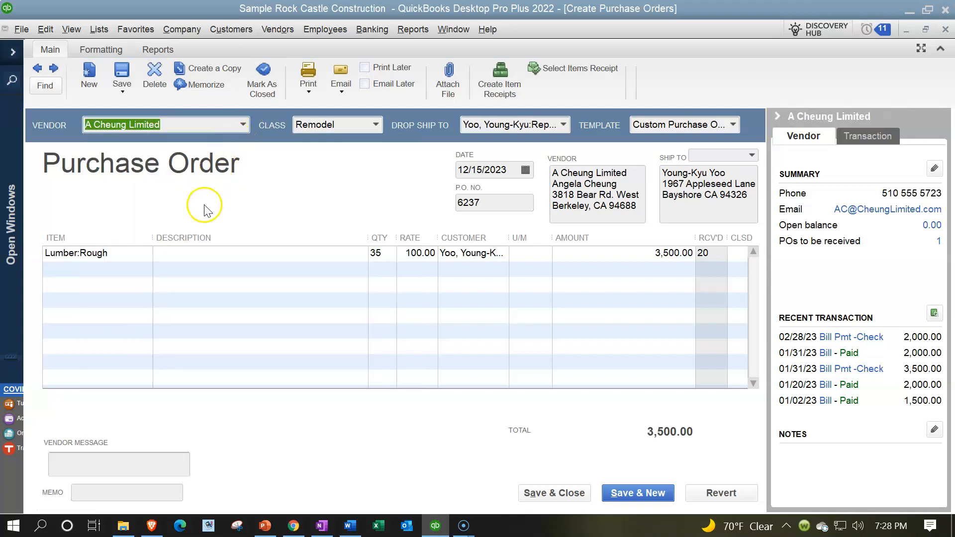
- Review the item choices for the Lumber:Rough line and examine its quantity and rate, keeping the line as is
{"action": "left_click", "coordinate": [141, 259]}
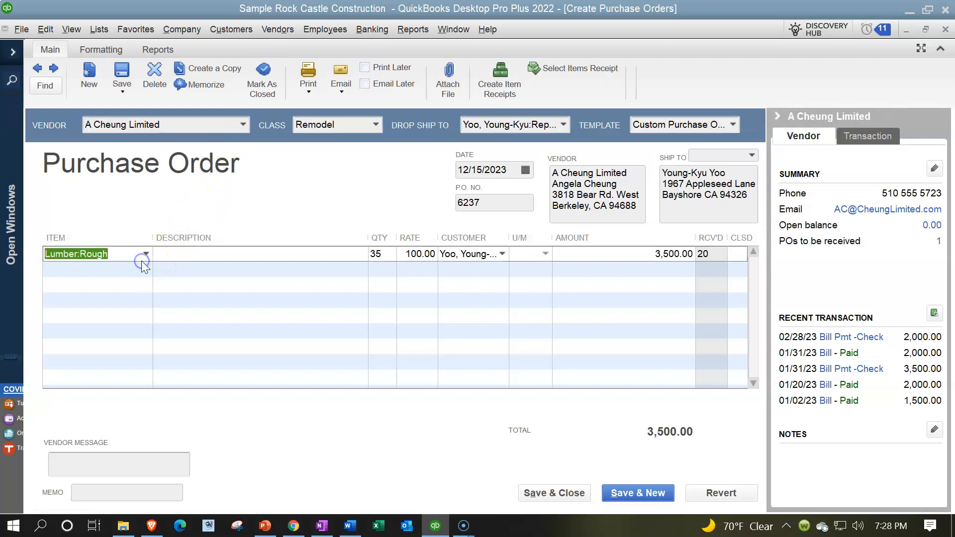
{"action": "left_click", "coordinate": [147, 255]}
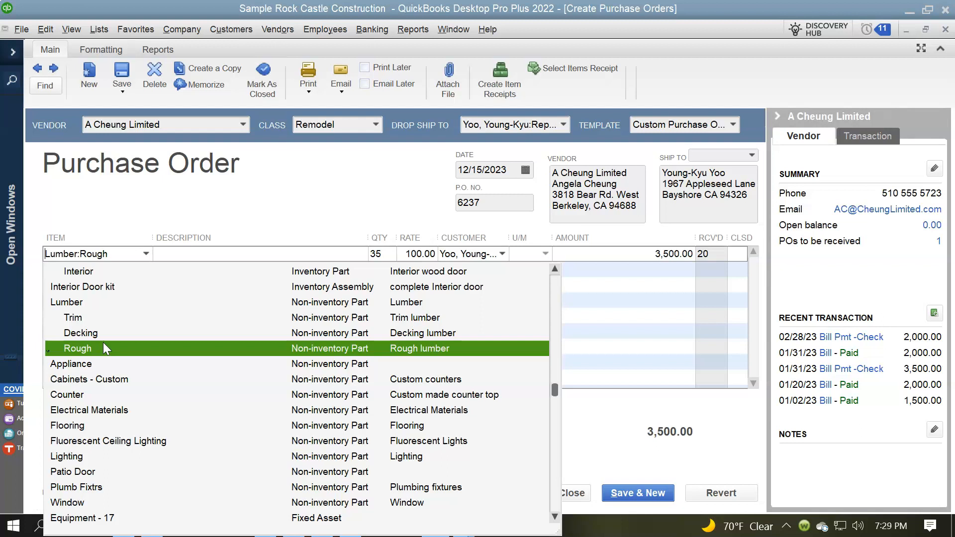
{"action": "left_click", "coordinate": [255, 196]}
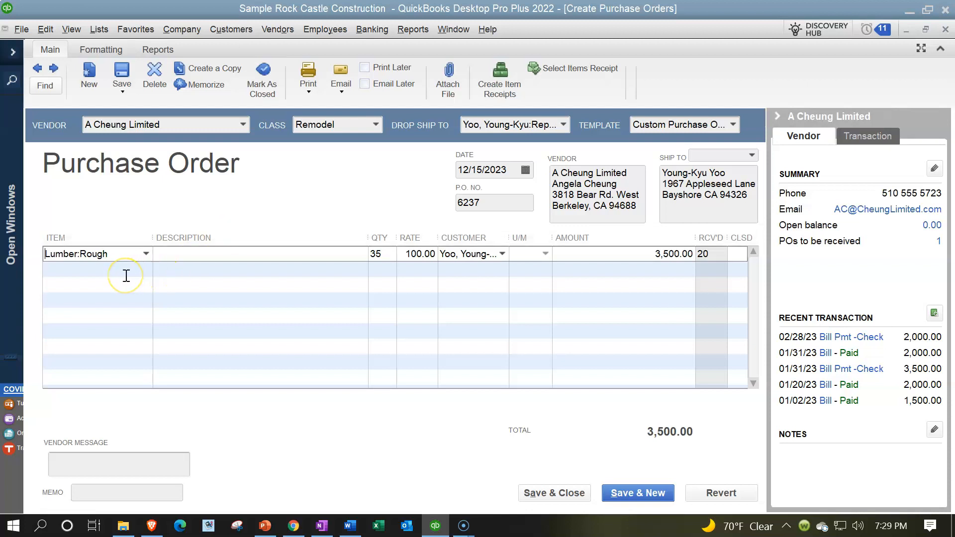
{"action": "left_click", "coordinate": [382, 255]}
{"action": "key", "text": "Tab"}
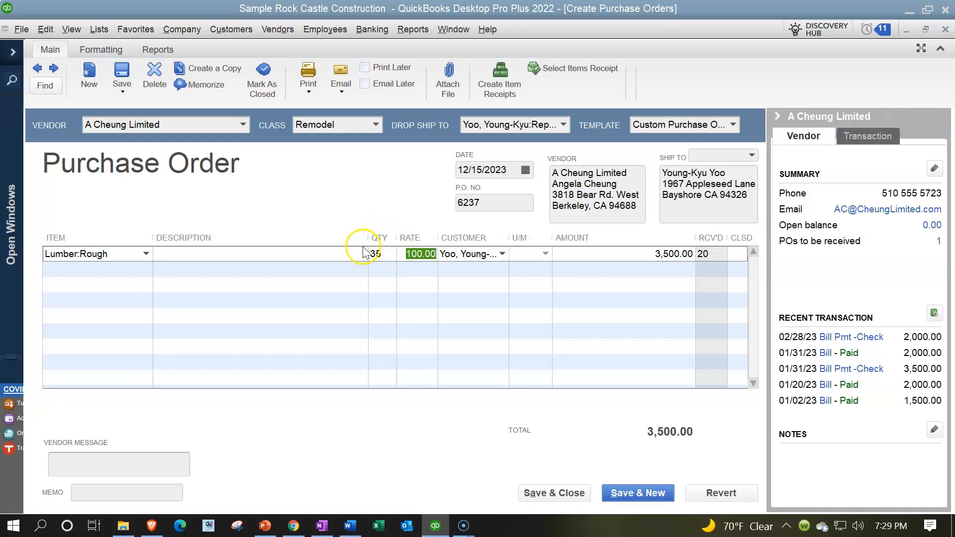
- Widen the item and customer columns at the description column's expense, and close the purchase order after examining the line
{"action": "left_click_drag", "start_coordinate": [366, 236], "coordinate": [290, 237]}
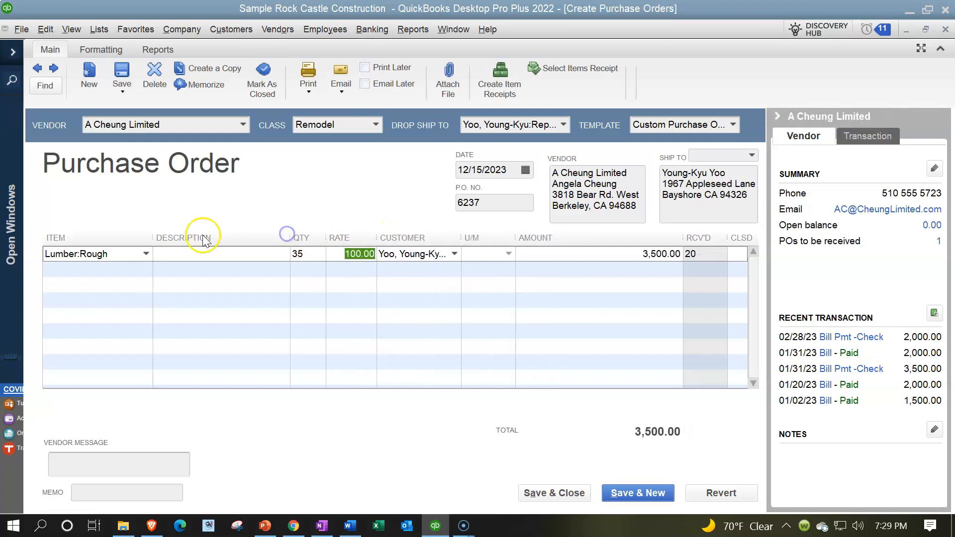
{"action": "mouse_move", "coordinate": [151, 235]}
{"action": "left_mouse_down"}
{"action": "mouse_move", "coordinate": [192, 229]}
{"action": "mouse_move", "coordinate": [169, 237]}
{"action": "left_mouse_up"}
{"action": "left_click_drag", "start_coordinate": [299, 241], "coordinate": [272, 246]}
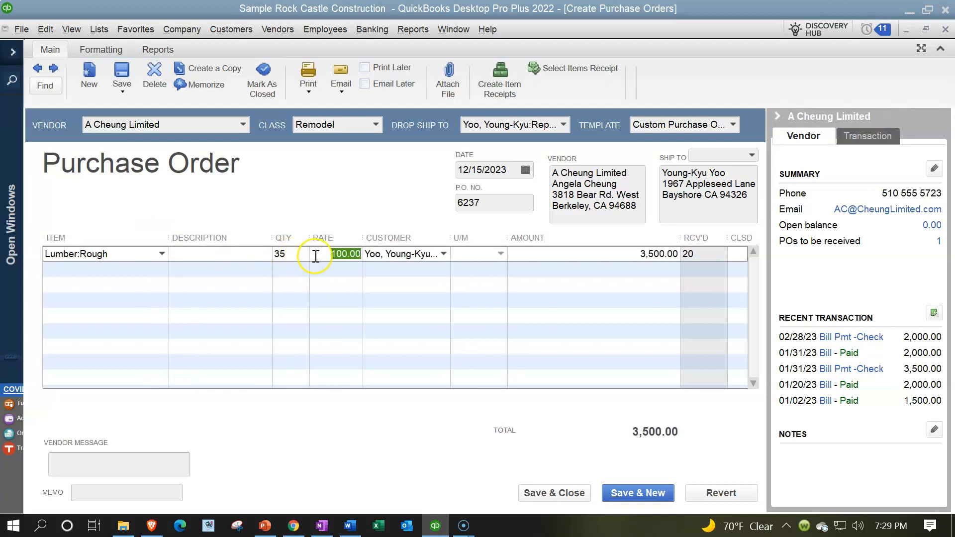
{"action": "key", "text": "Tab"}
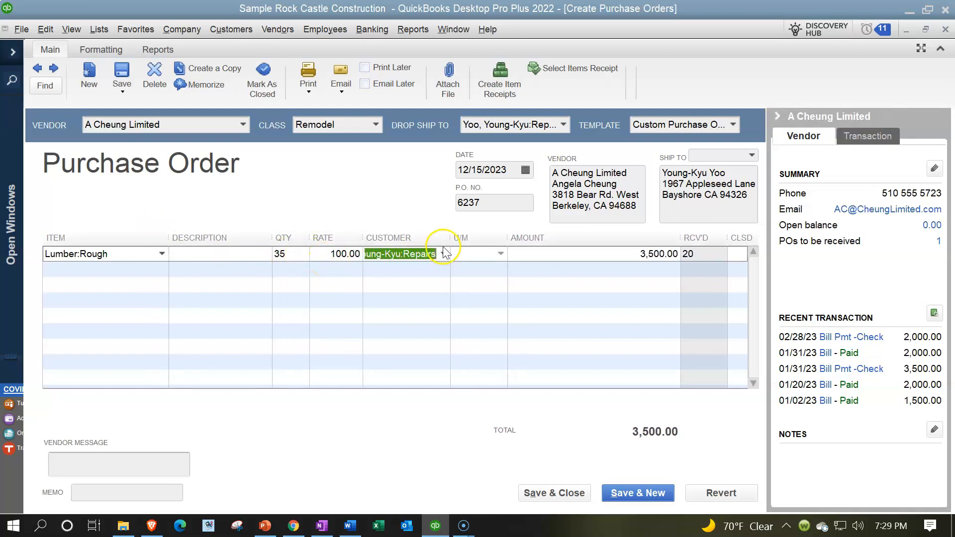
{"action": "left_click_drag", "start_coordinate": [451, 235], "coordinate": [495, 234]}
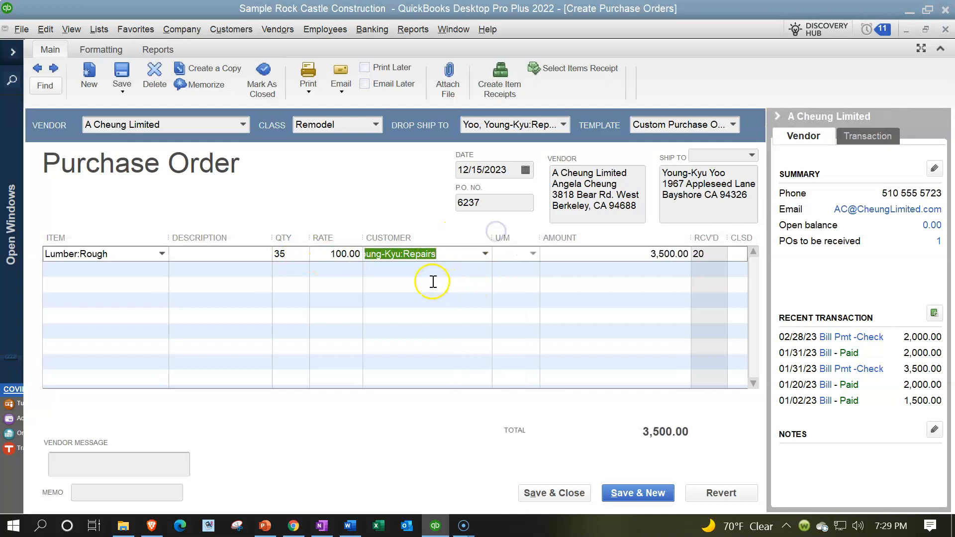
{"action": "key", "text": "Tab"}
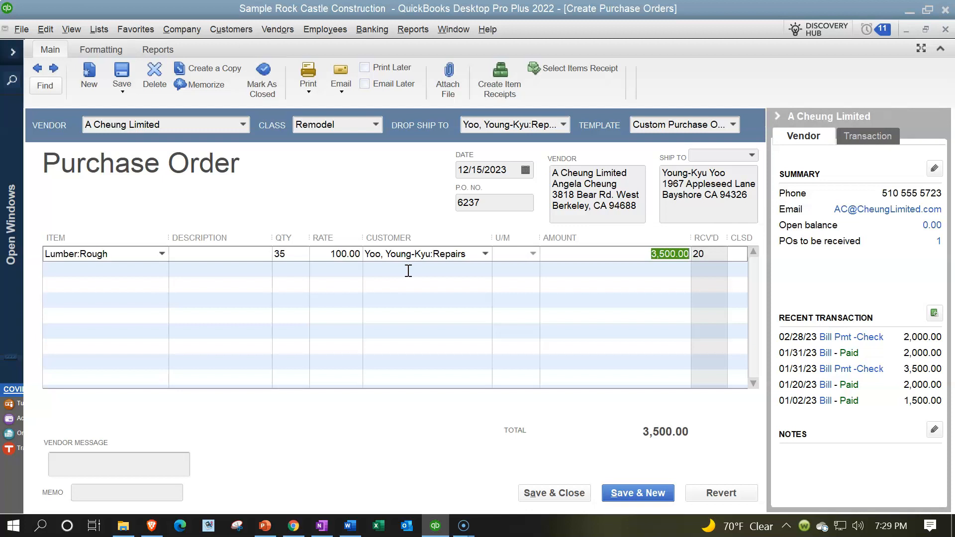
{"action": "left_click", "coordinate": [356, 250]}
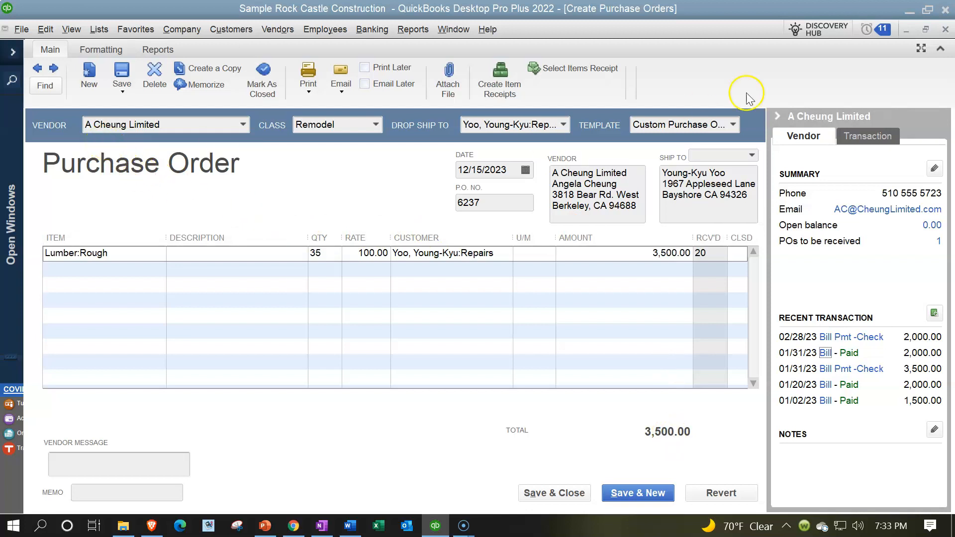
{"action": "left_click", "coordinate": [945, 31]}
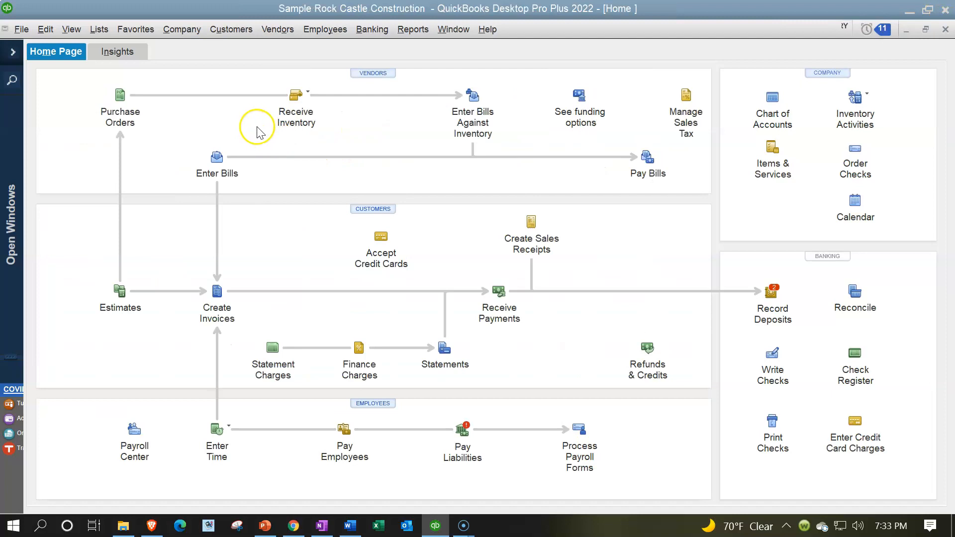
- Start receiving inventory with a bill for the vendor A Cheung Limited
{"action": "left_click", "coordinate": [297, 96]}
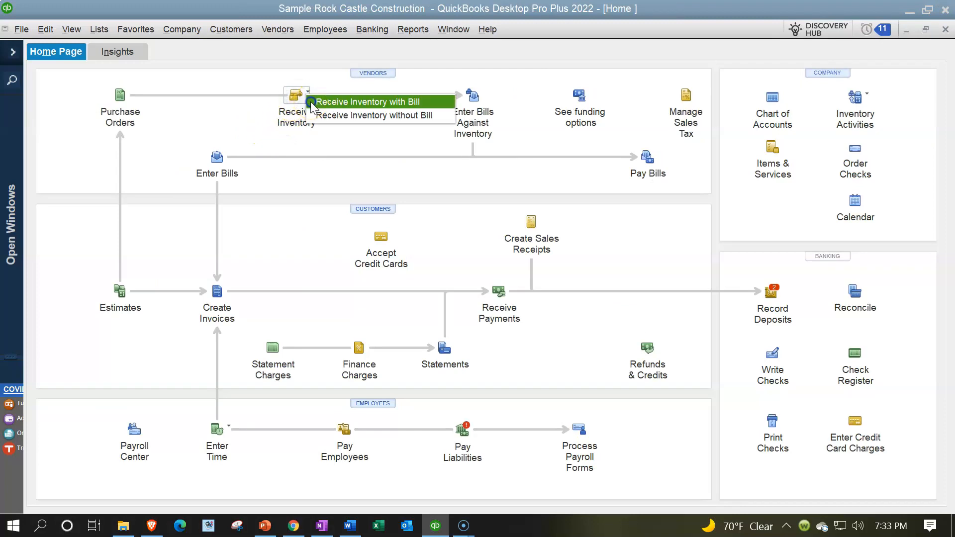
{"action": "left_click", "coordinate": [311, 102]}
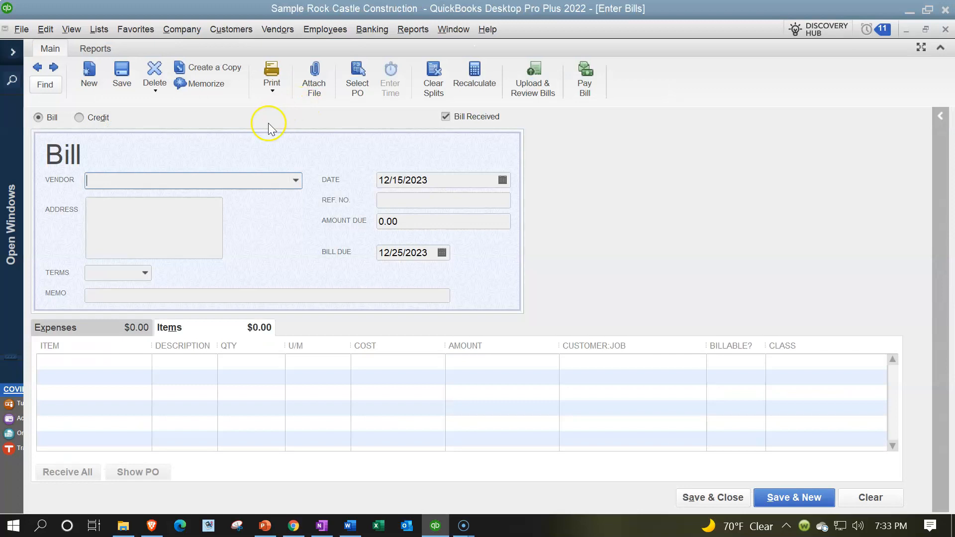
{"action": "type", "text": "A Cheung Limited"}
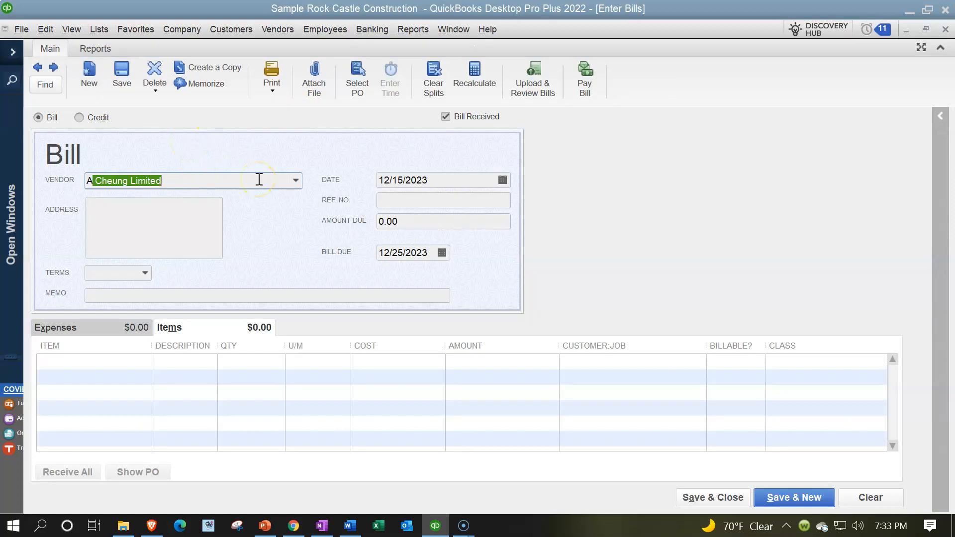
{"action": "key", "text": "Tab"}
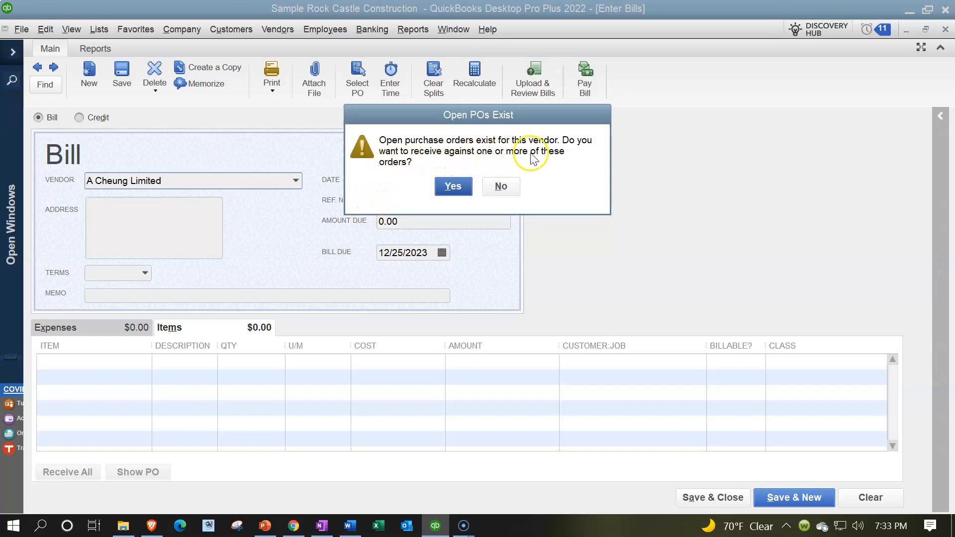
- View the vendor's open purchase orders available to receive against, and close the bill without recording it
{"action": "left_click", "coordinate": [458, 187]}
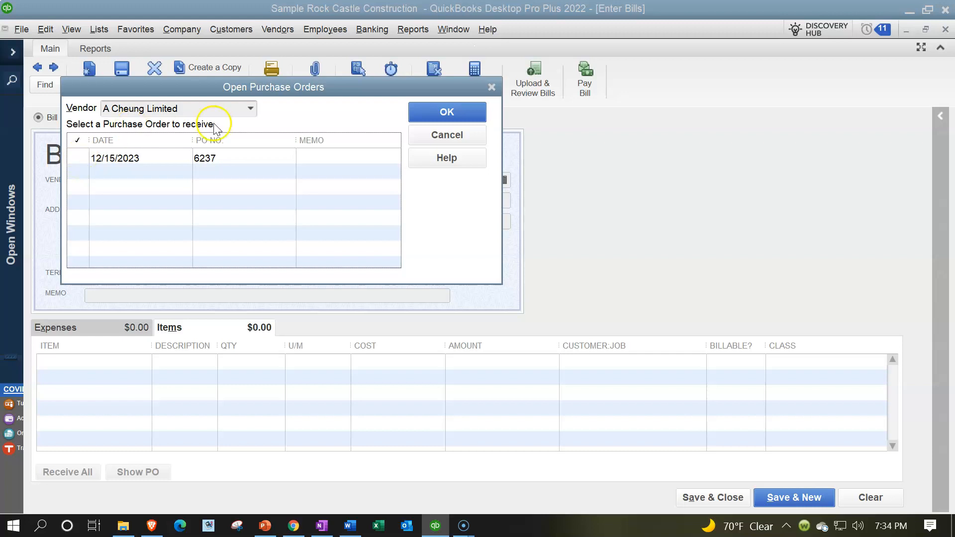
{"action": "left_click", "coordinate": [491, 88]}
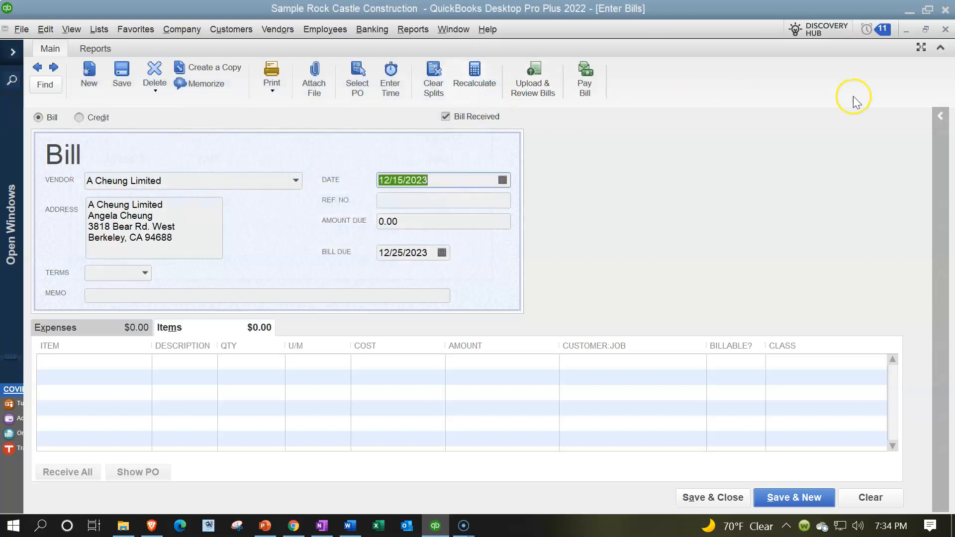
{"action": "left_click", "coordinate": [946, 30]}
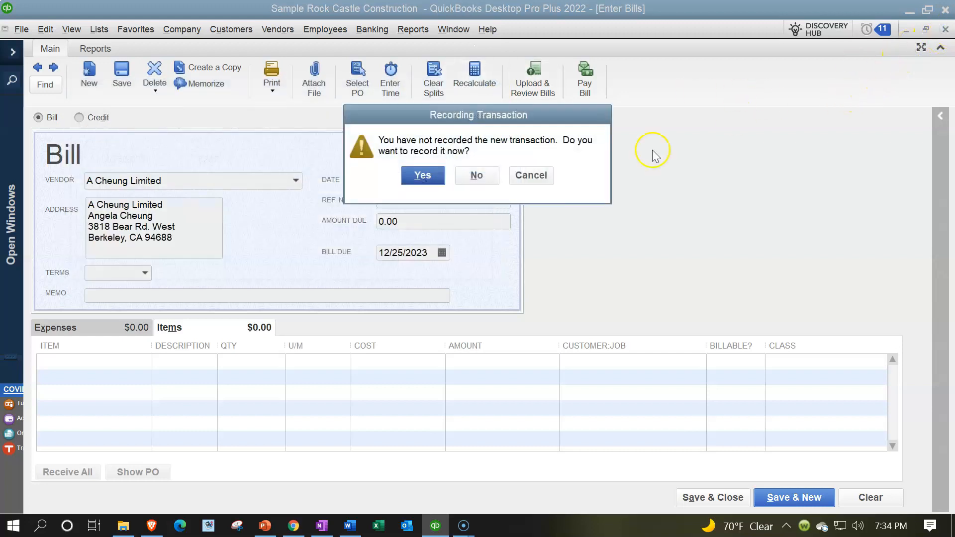
{"action": "left_click", "coordinate": [478, 177]}
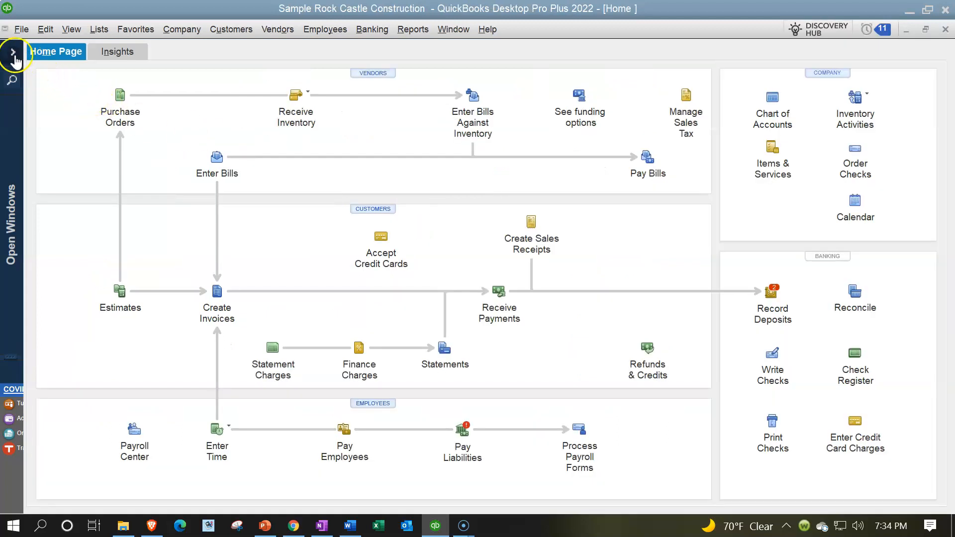
- Expand the open windows list and view A Cheung Limited's transactions in the Vendor Center's vendor list
{"action": "left_click", "coordinate": [13, 54]}
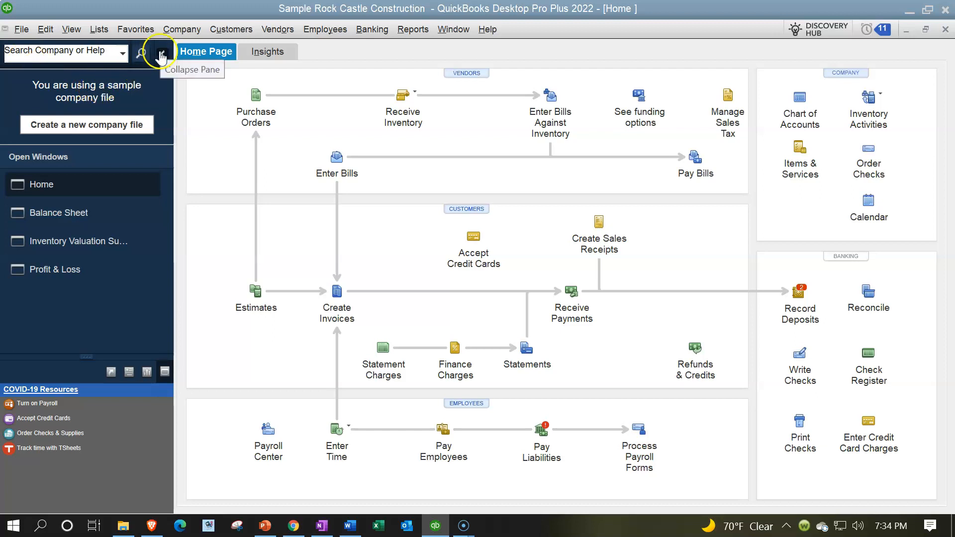
{"action": "left_click", "coordinate": [270, 30]}
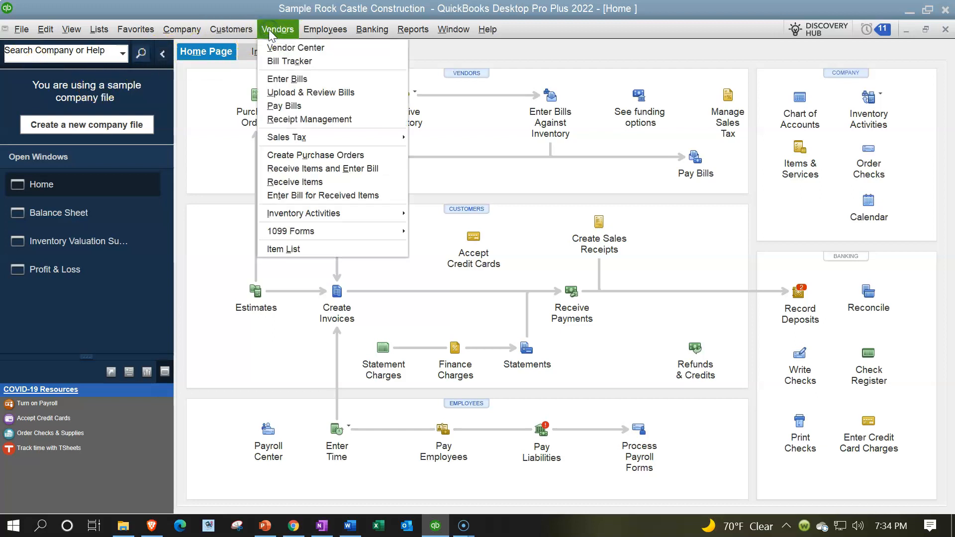
{"action": "left_click", "coordinate": [276, 50]}
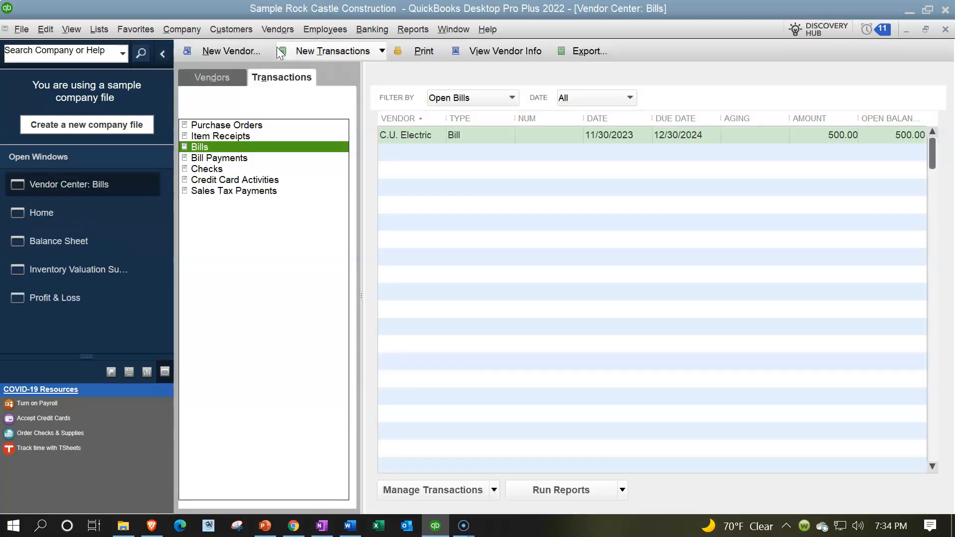
{"action": "left_click", "coordinate": [214, 76]}
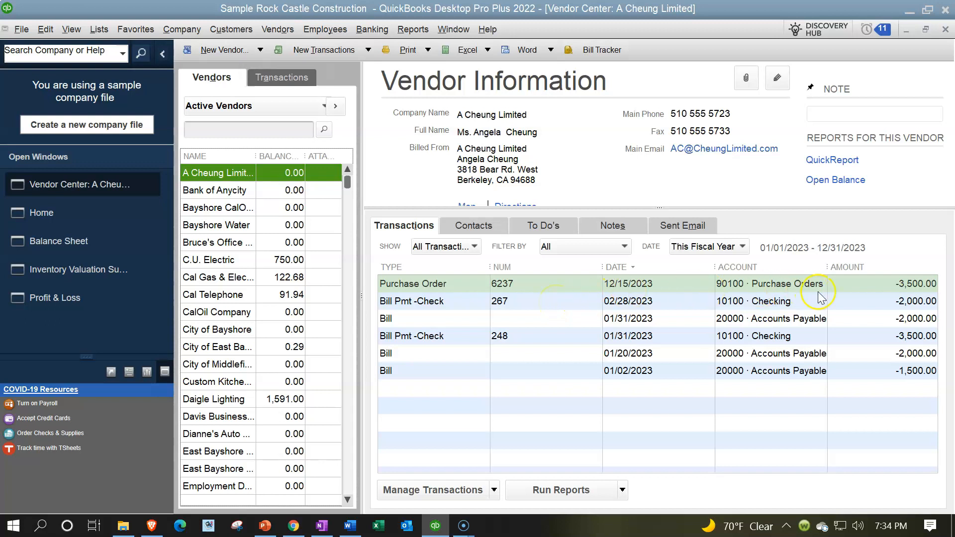
- View A Cheung Limited's 12/15/2023 purchase order from the vendor's transaction list and close it unchanged
{"action": "left_click", "coordinate": [881, 288]}
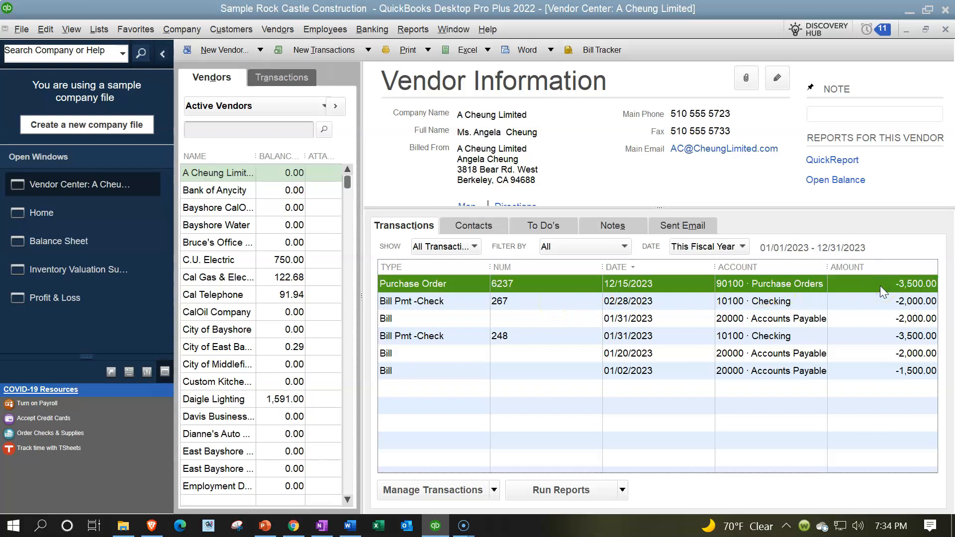
{"action": "double_click", "coordinate": [879, 285]}
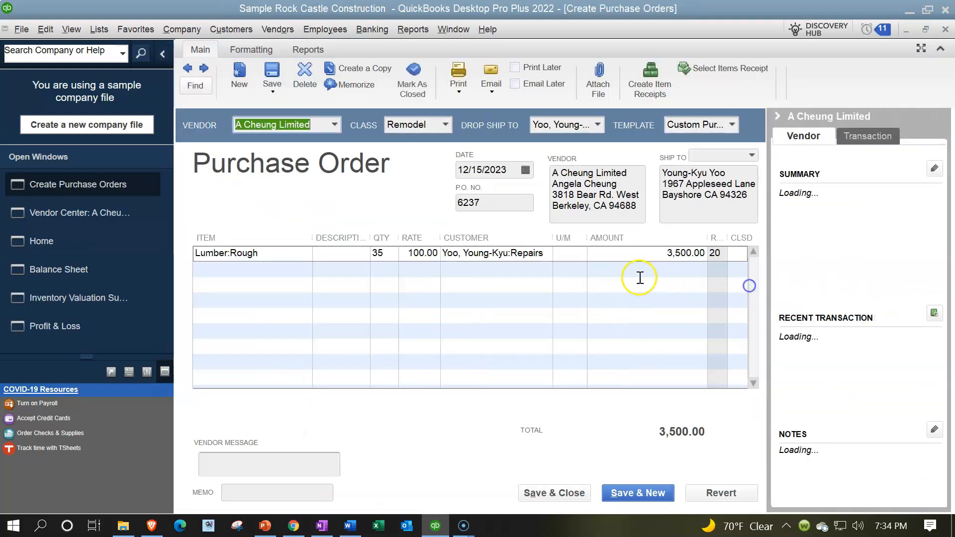
{"action": "left_click", "coordinate": [946, 32]}
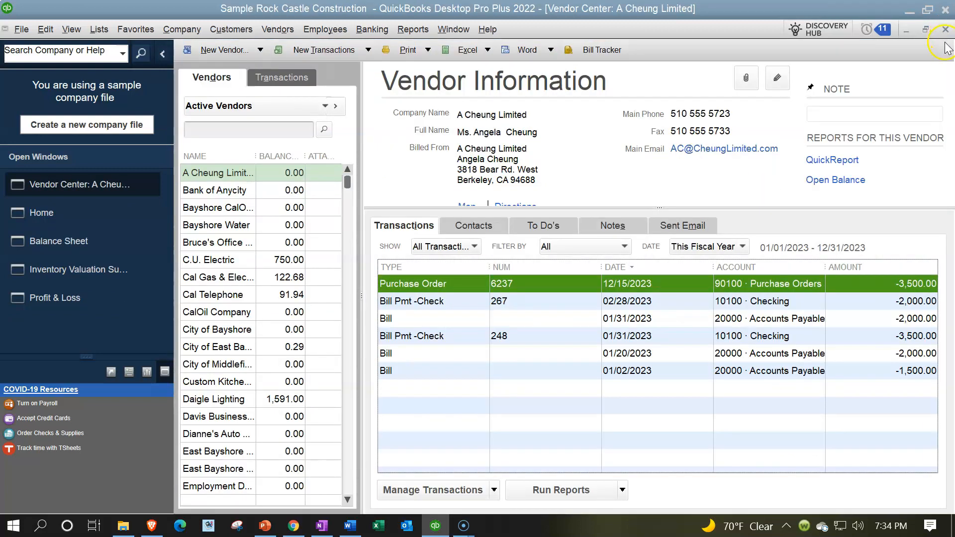
- List purchase order transactions for all vendors in the Vendor Center and filter them to open purchase orders only
{"action": "left_click", "coordinate": [296, 76]}
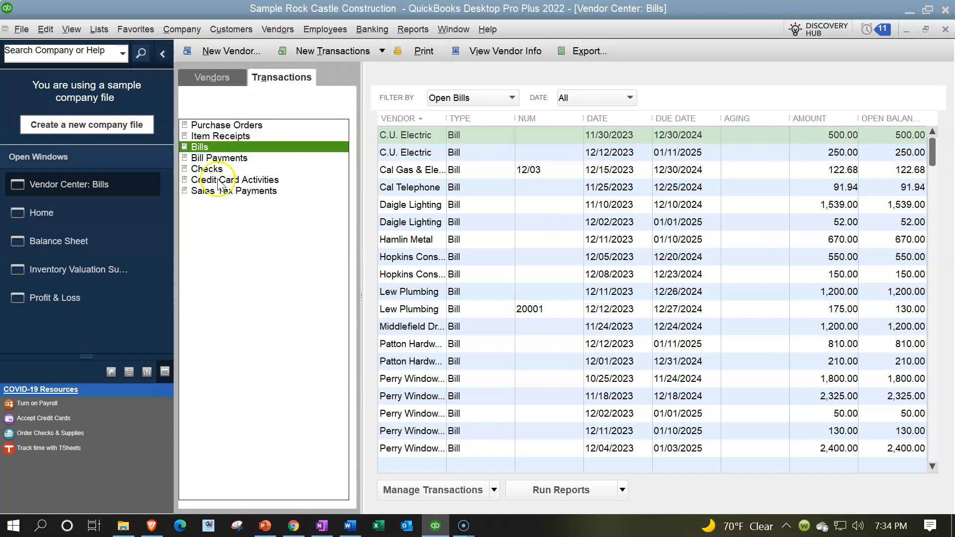
{"action": "left_click", "coordinate": [216, 125]}
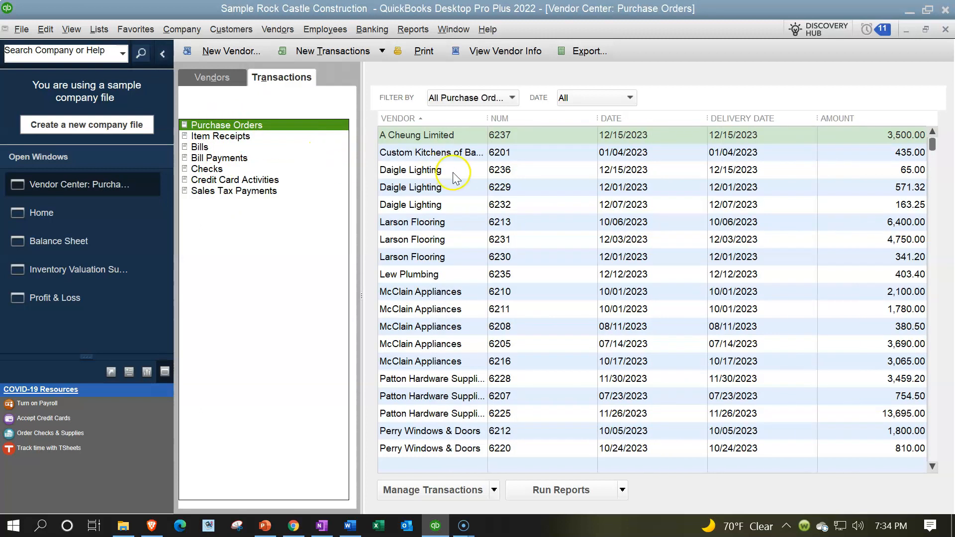
{"action": "left_click", "coordinate": [511, 97]}
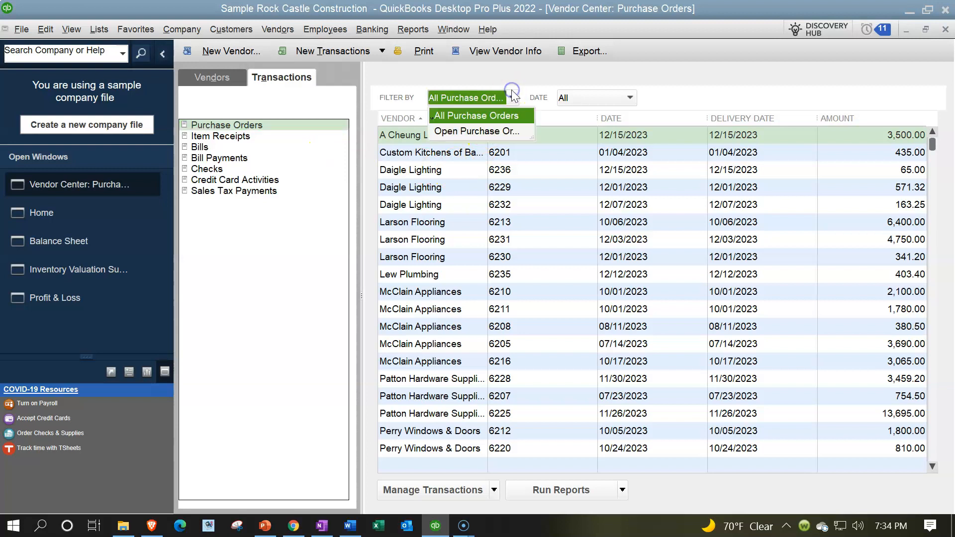
{"action": "left_click", "coordinate": [477, 132]}
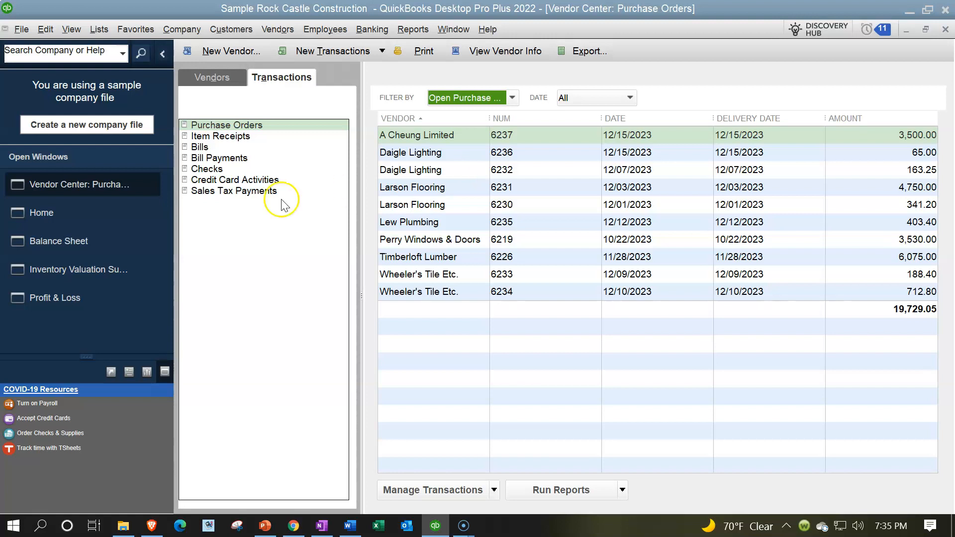
- Return to the home page and start receiving inventory with a bill
{"action": "left_click", "coordinate": [52, 212]}
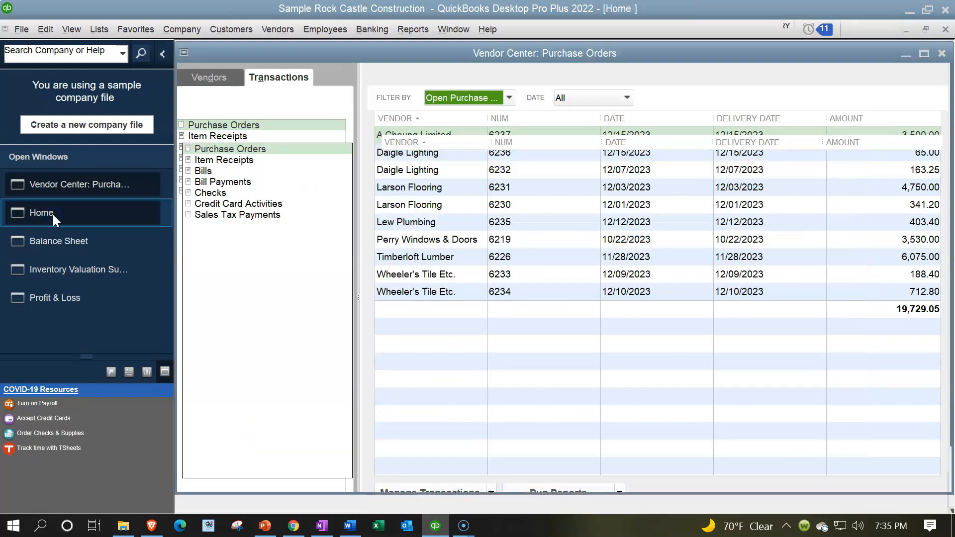
{"action": "left_click", "coordinate": [43, 214]}
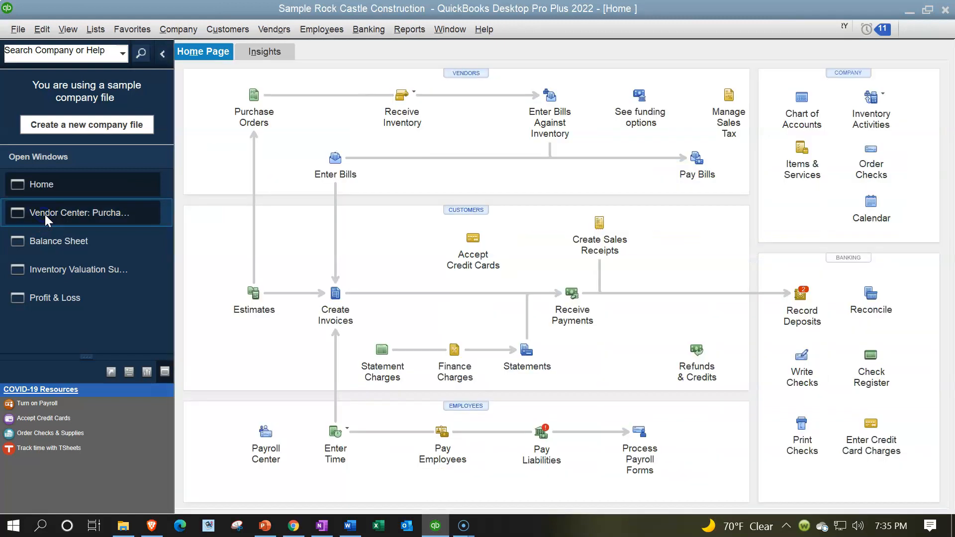
{"action": "left_click", "coordinate": [189, 212]}
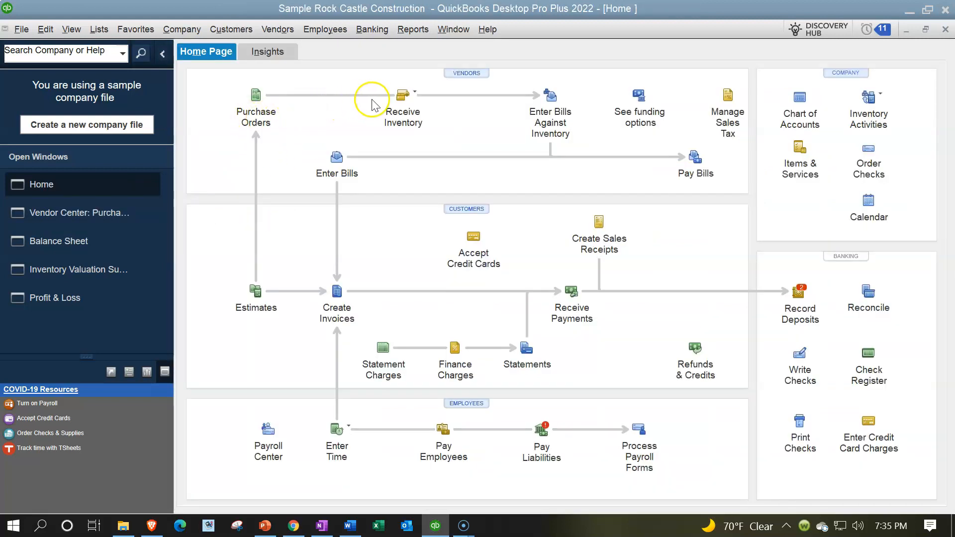
{"action": "left_click", "coordinate": [419, 95]}
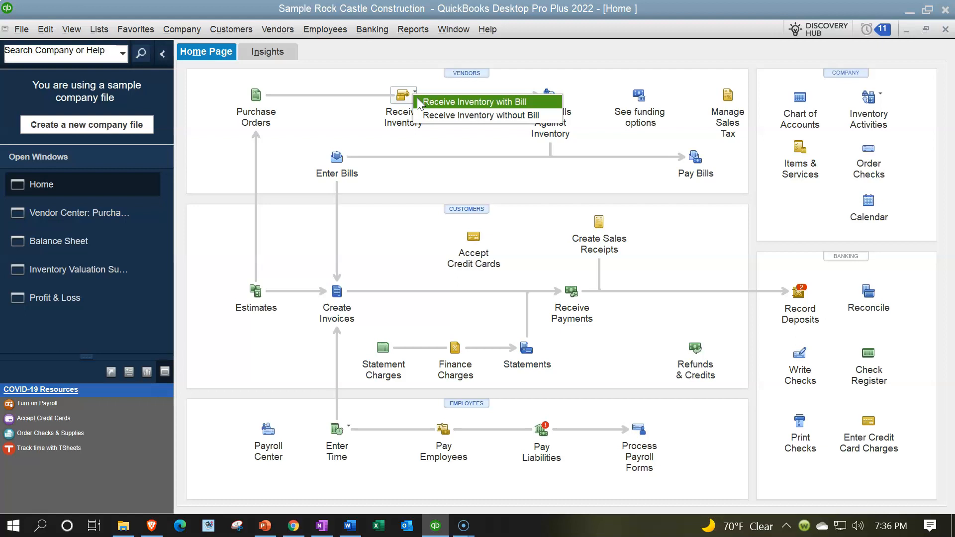
{"action": "left_click", "coordinate": [419, 102]}
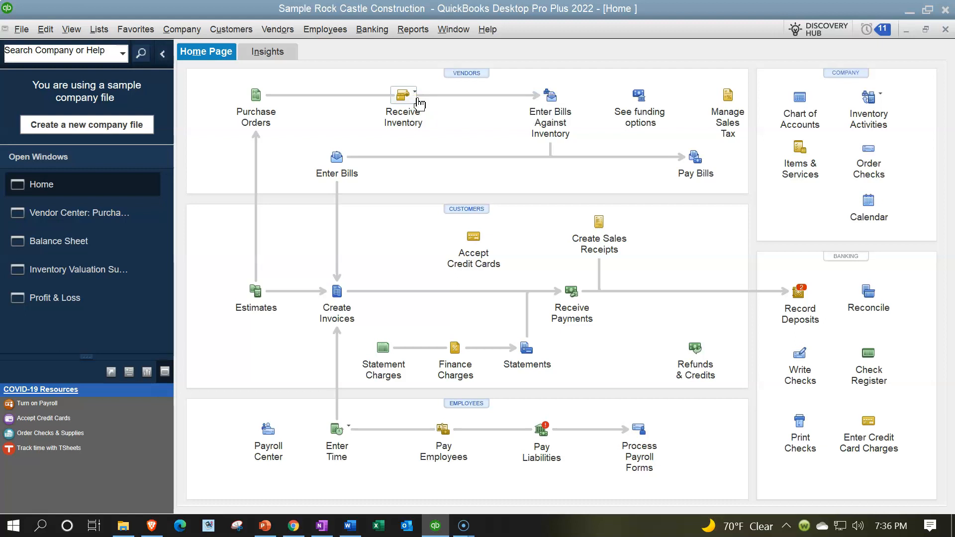